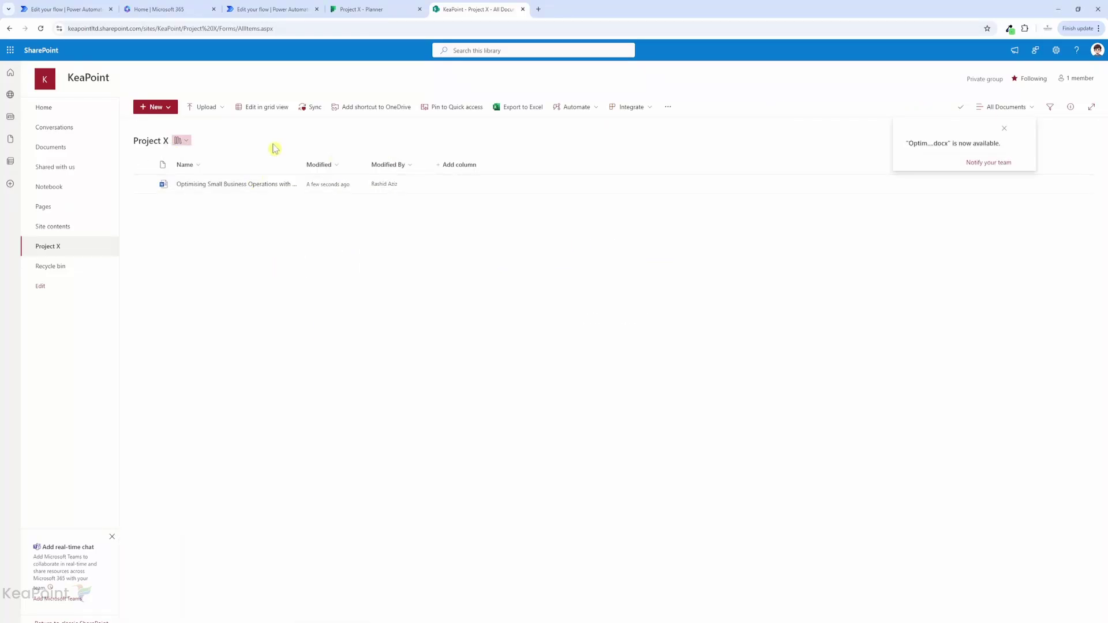
Check the flow's run history, then open the Planner review task and follow its document link.
click(271, 9)
click(12, 77)
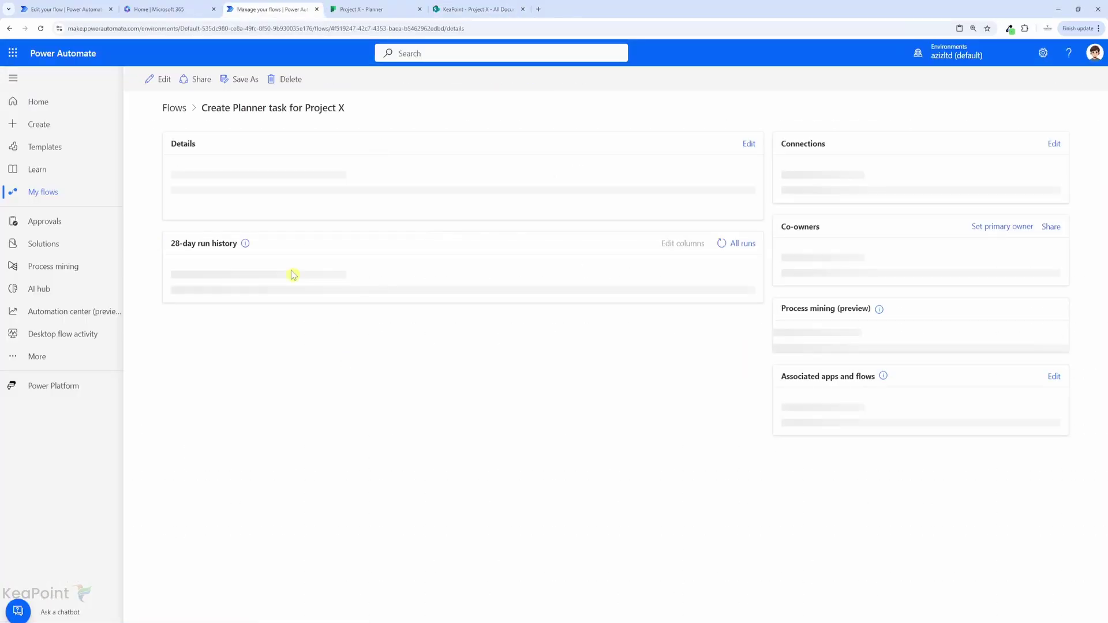
click(358, 11)
click(203, 176)
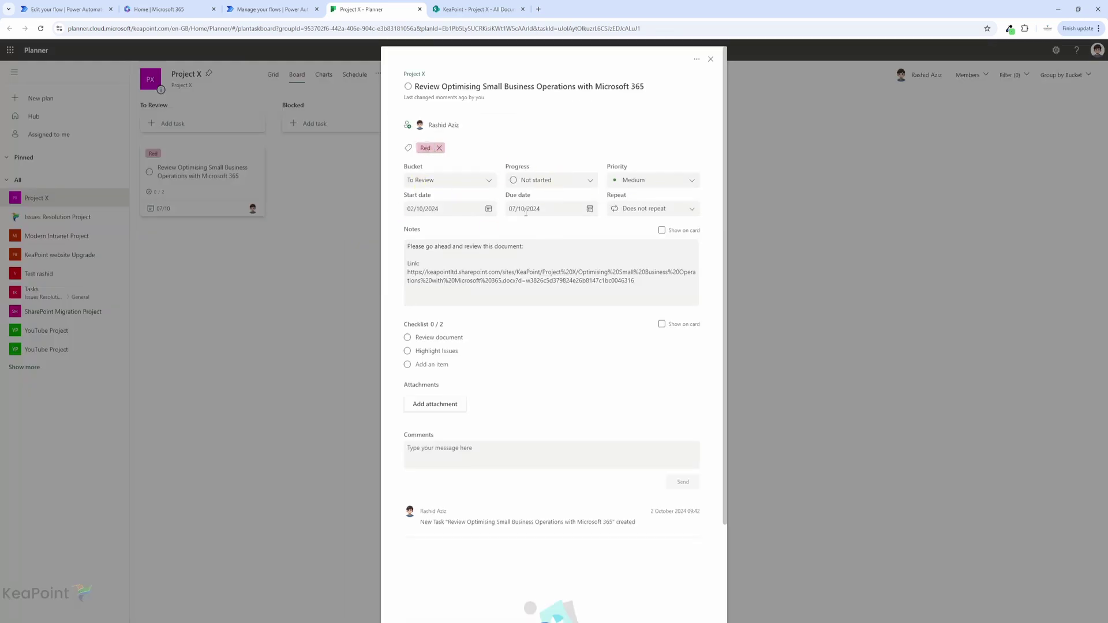
drag(407, 272, 634, 281)
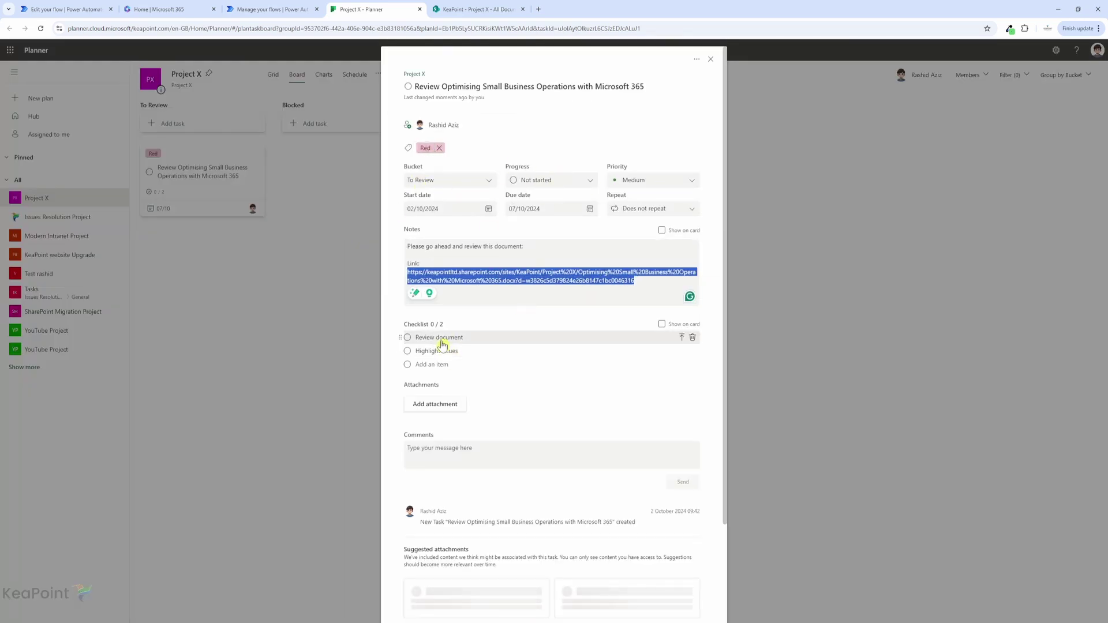
click(634, 281)
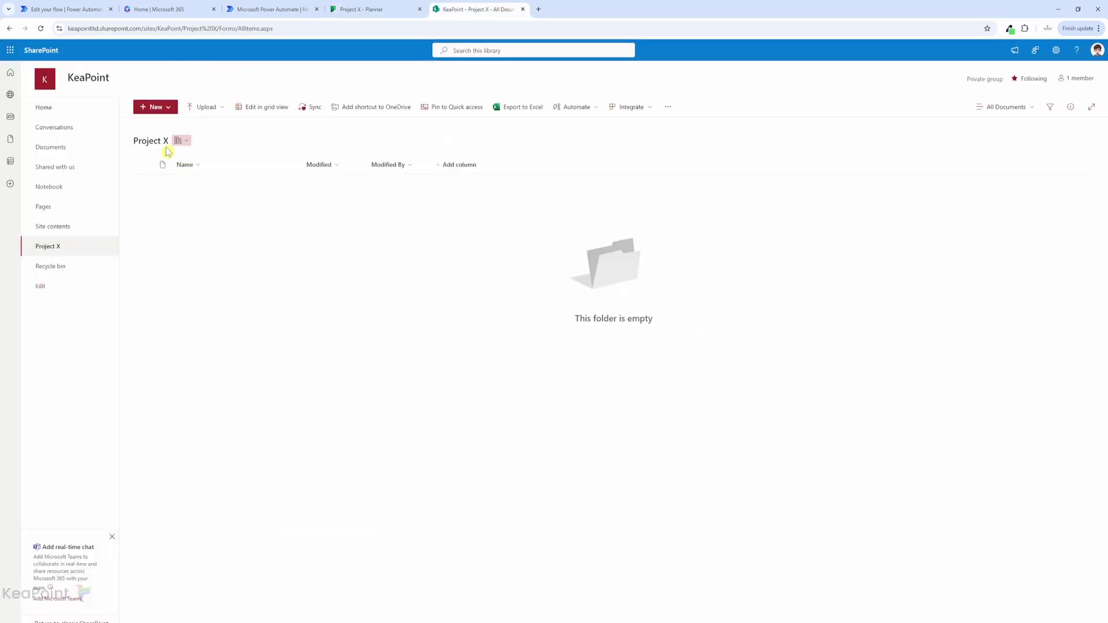
Show the empty Project X Planner board and SharePoint library, then return to Power Automate home.
click(355, 13)
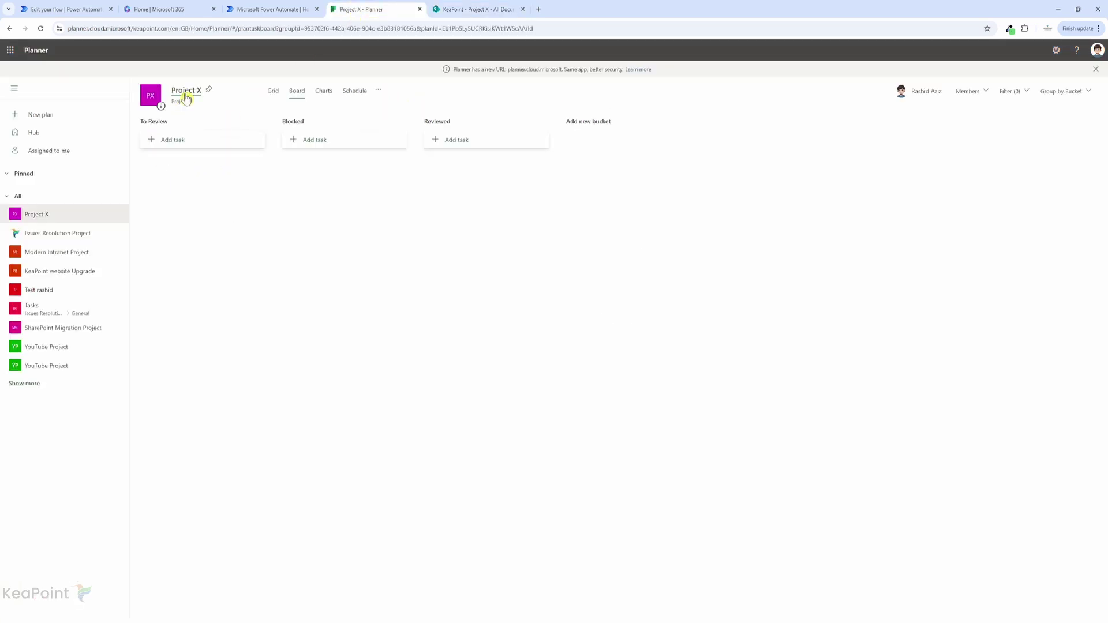
click(467, 11)
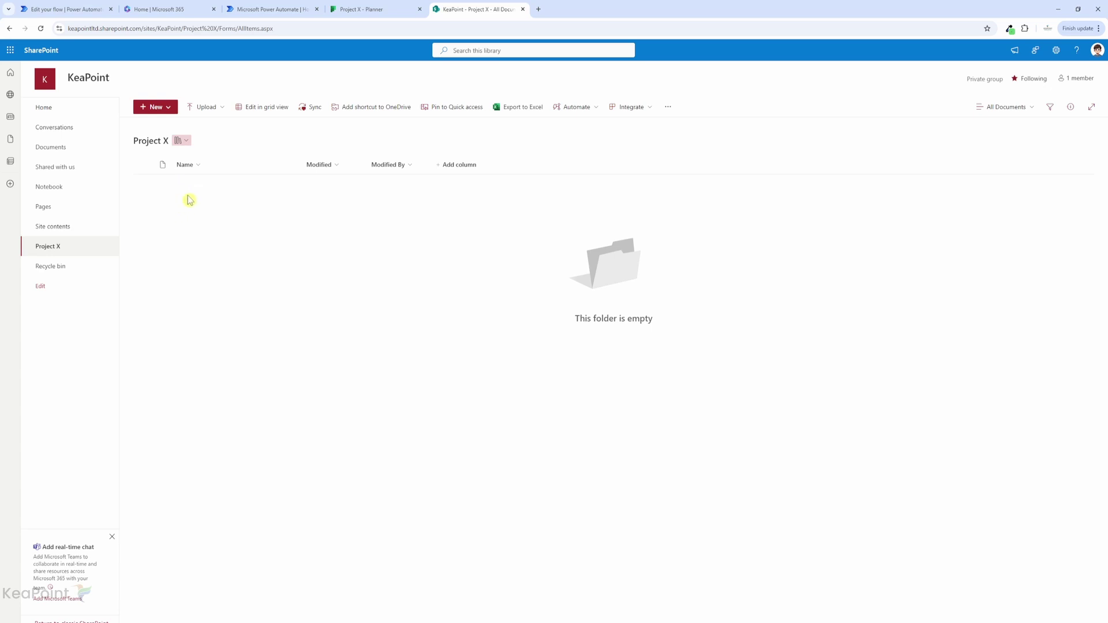
click(370, 14)
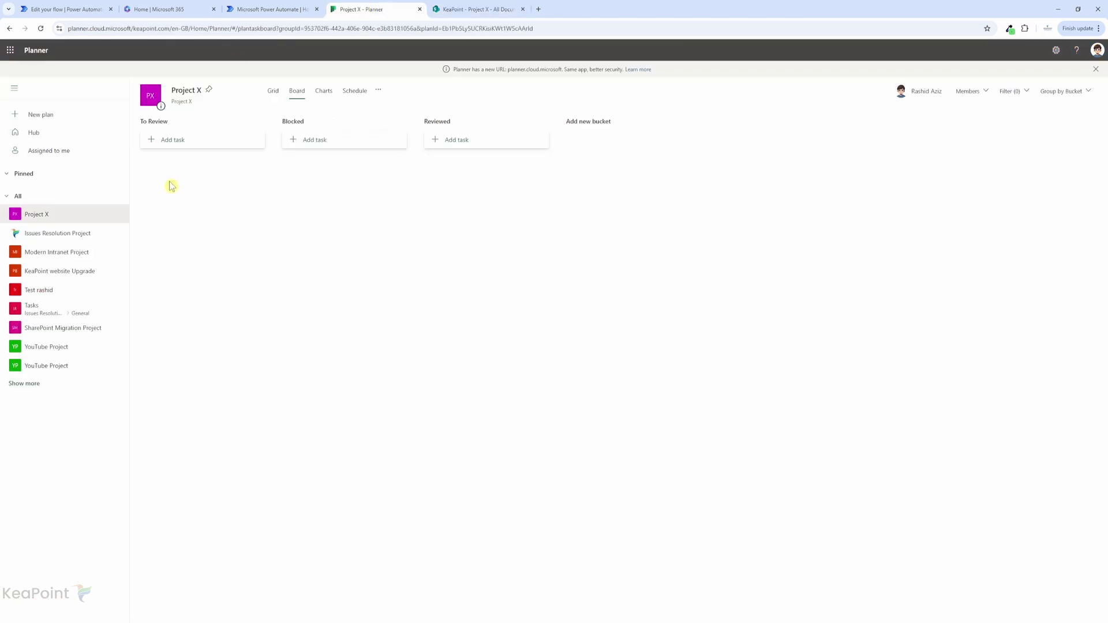
click(268, 8)
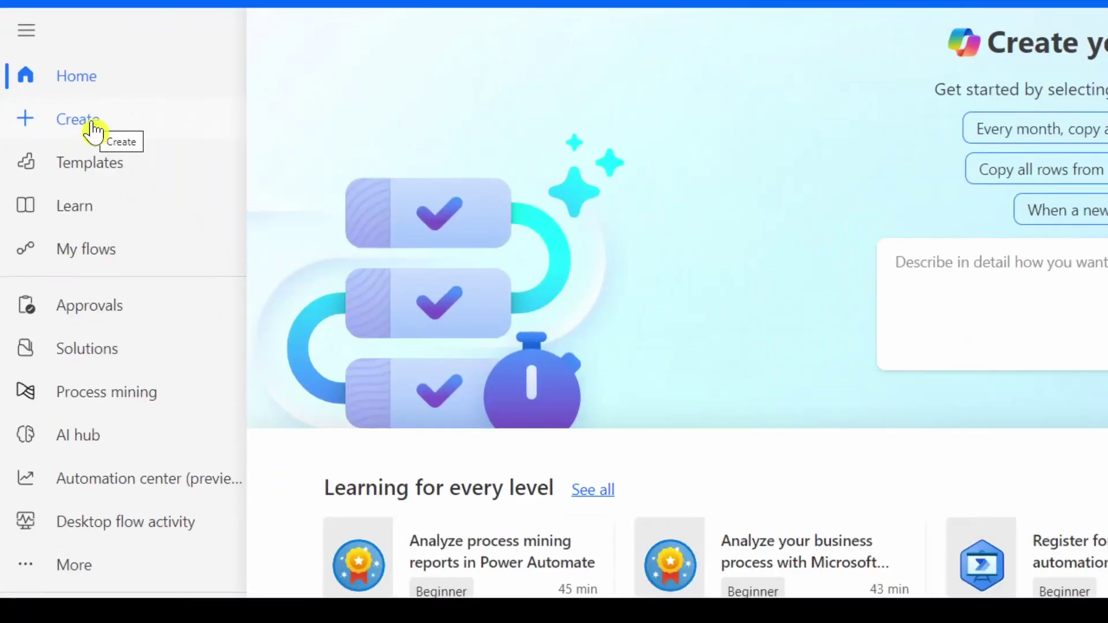
Begin a new automated cloud flow from the Create page.
click(74, 130)
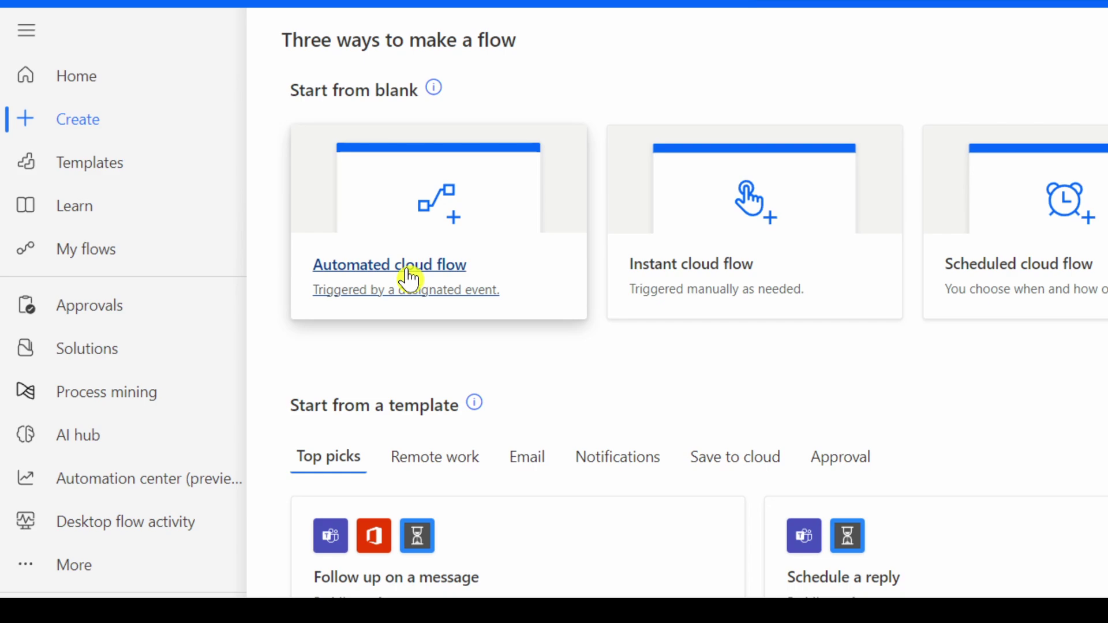
click(409, 279)
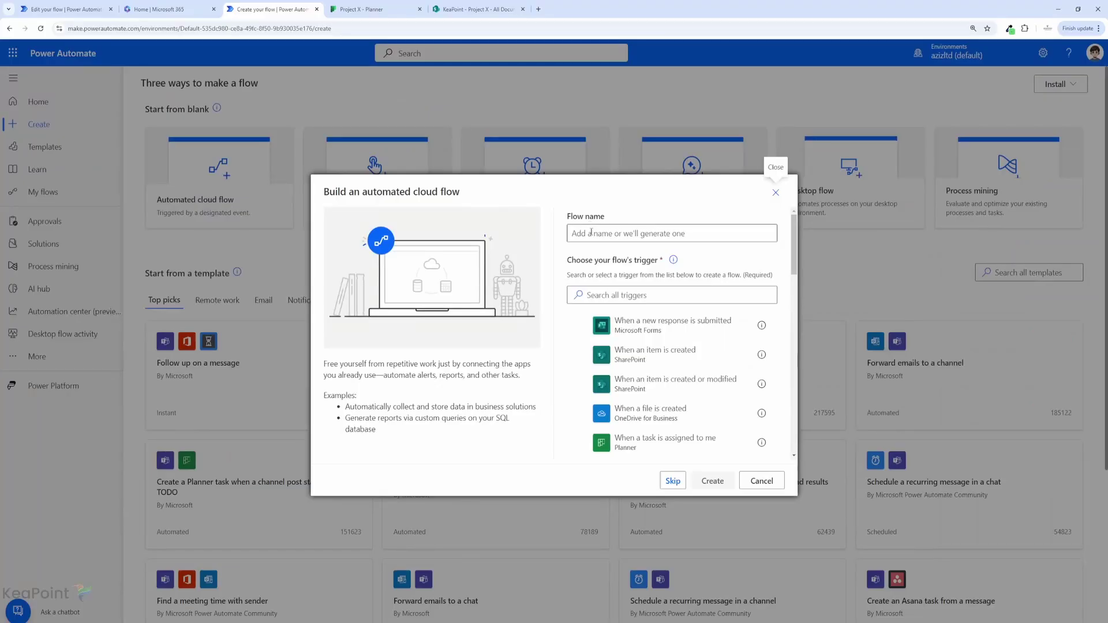
Create flow 'Create Planner task for Project X' using SharePoint 'When a file is created or modified (properties only)'.
click(591, 233)
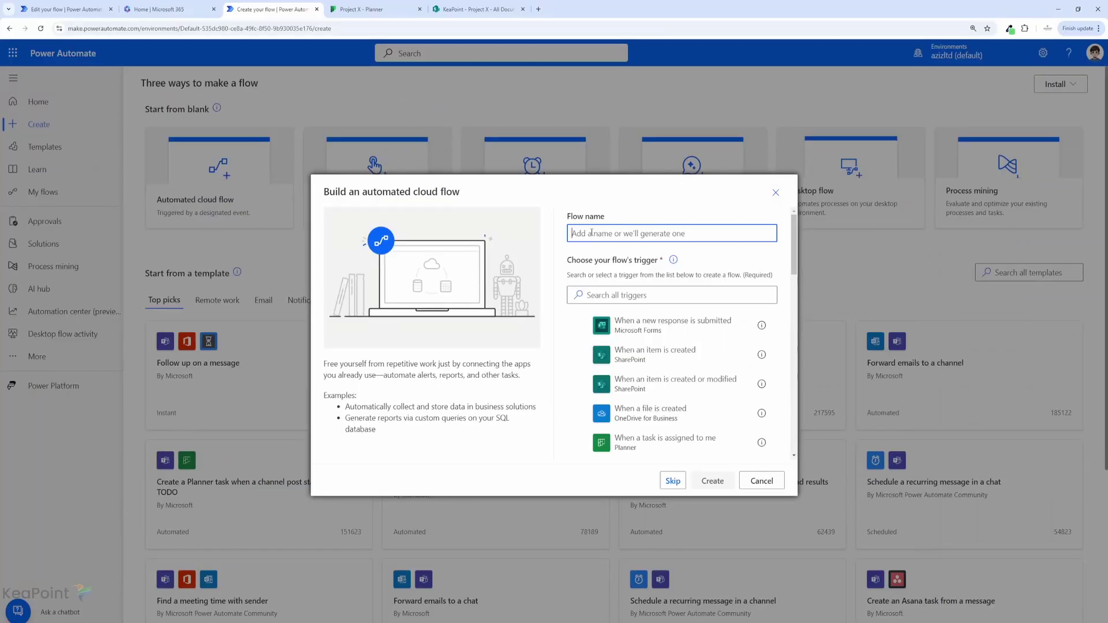
text(Create Planner task for Project X)
scroll(669, 420, down, 5)
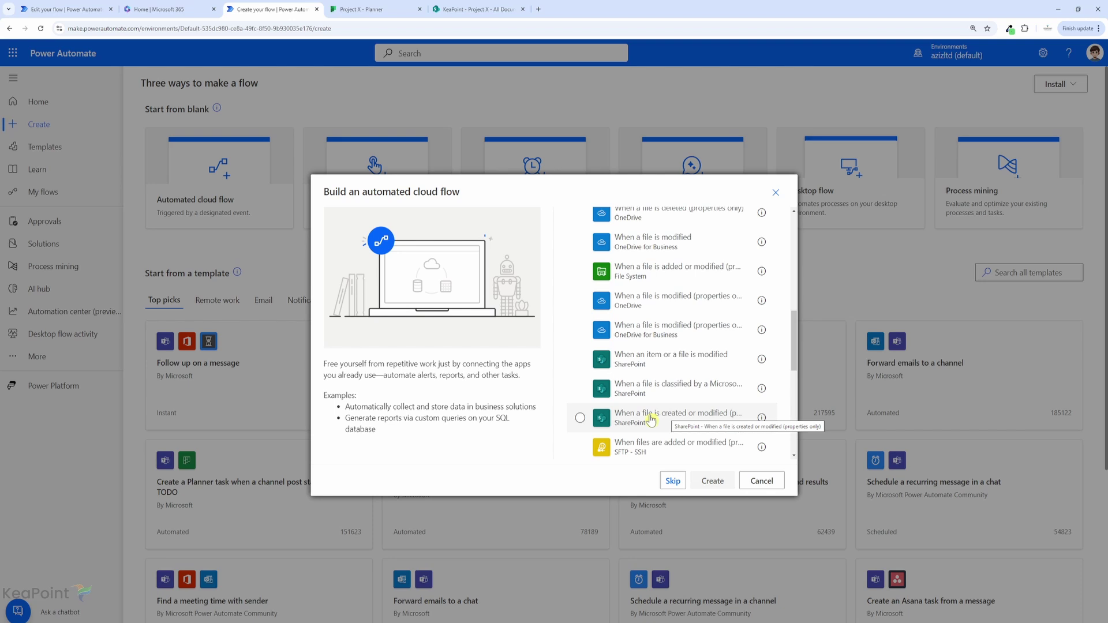
click(651, 420)
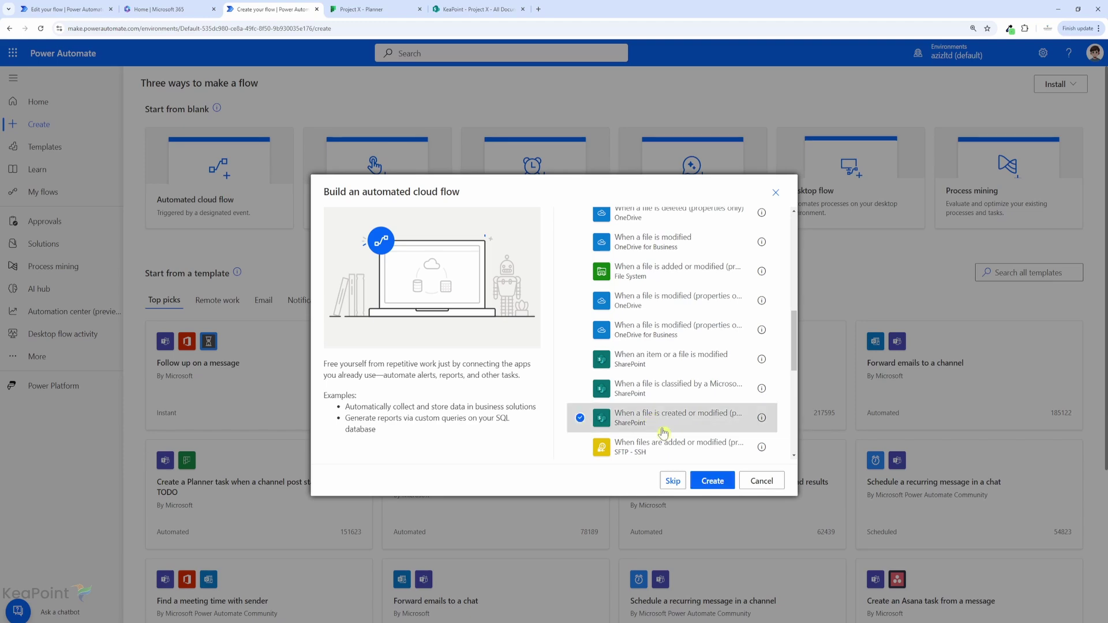
click(712, 482)
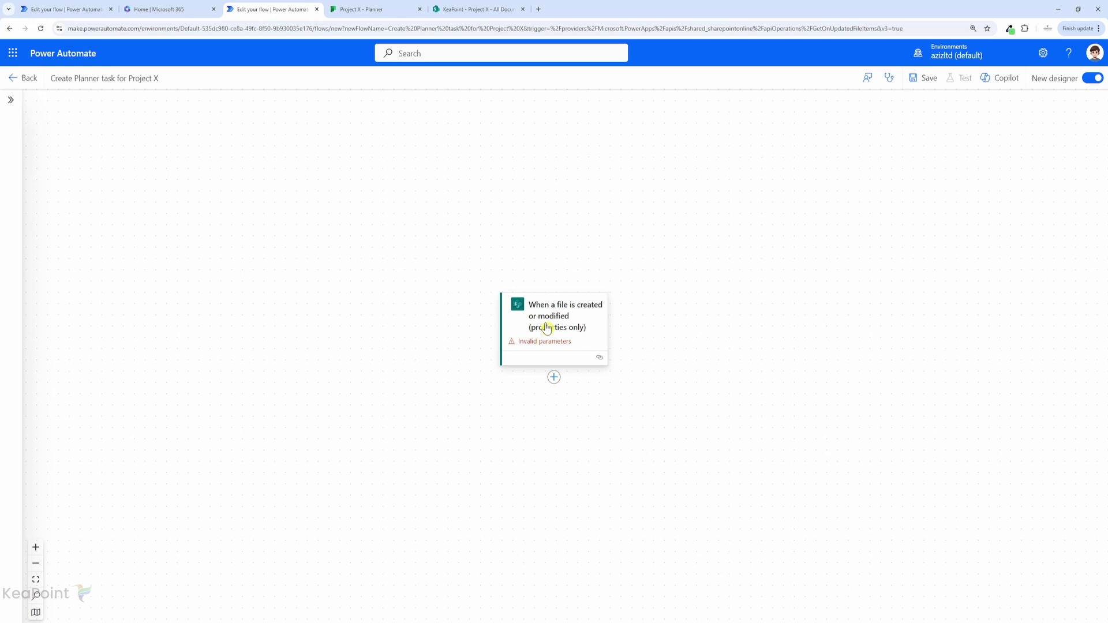
Set the trigger's Site Address to KeaPoint and Library Name to Project X.
click(546, 329)
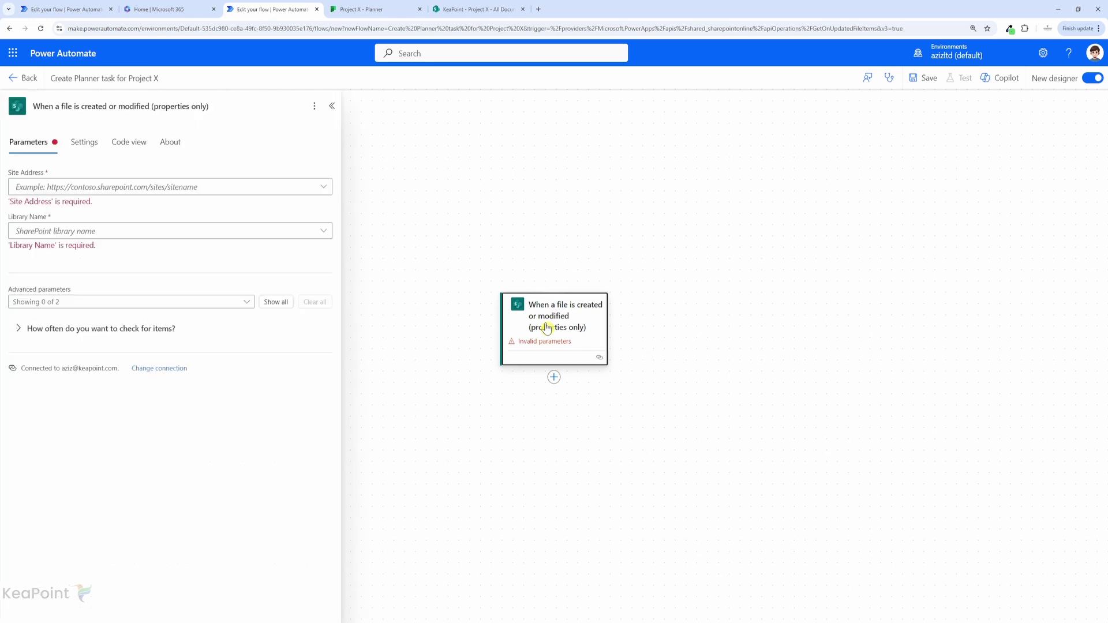
click(191, 191)
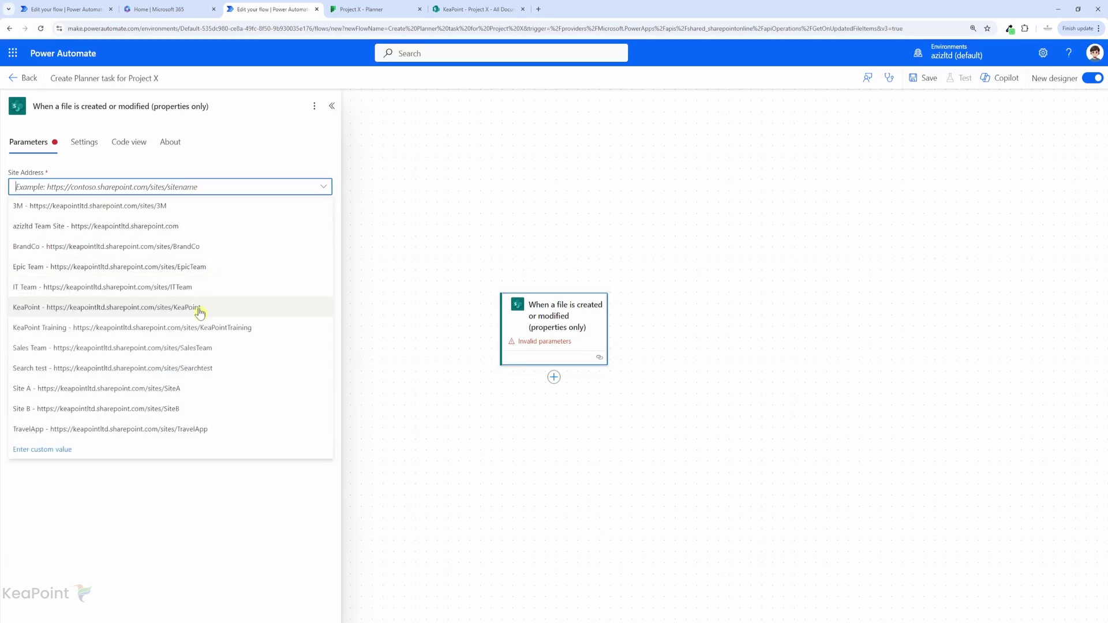
click(187, 312)
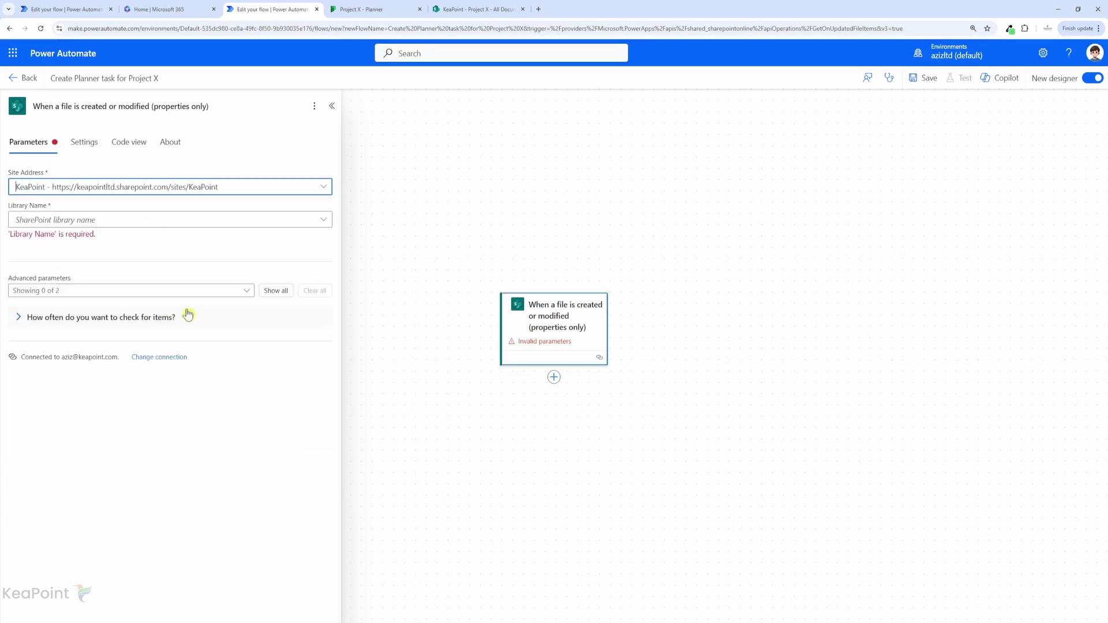
click(123, 224)
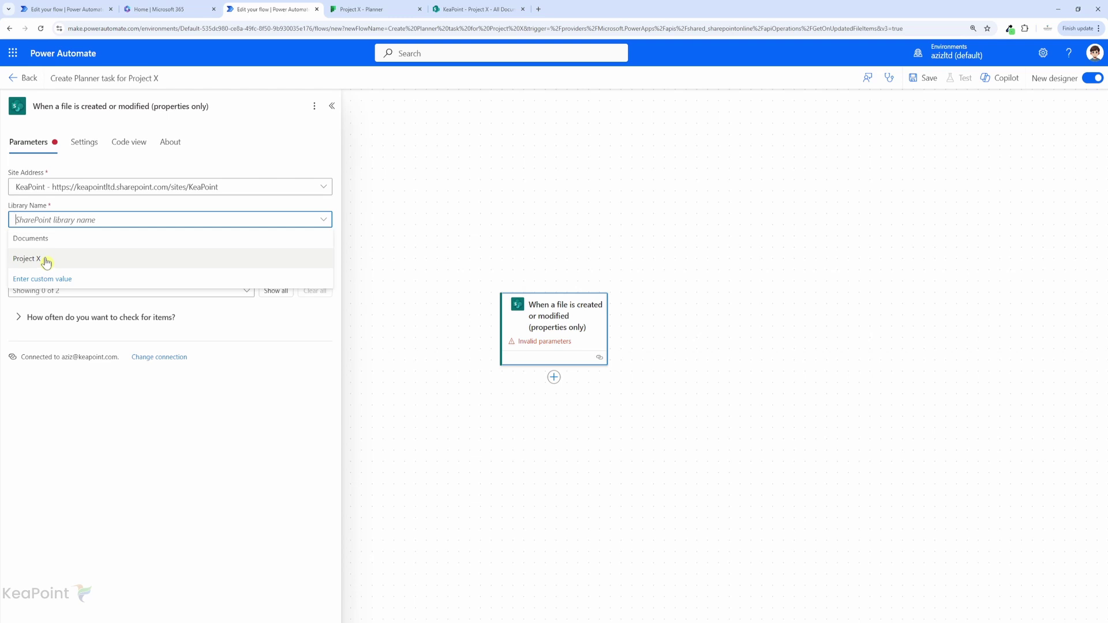
click(46, 259)
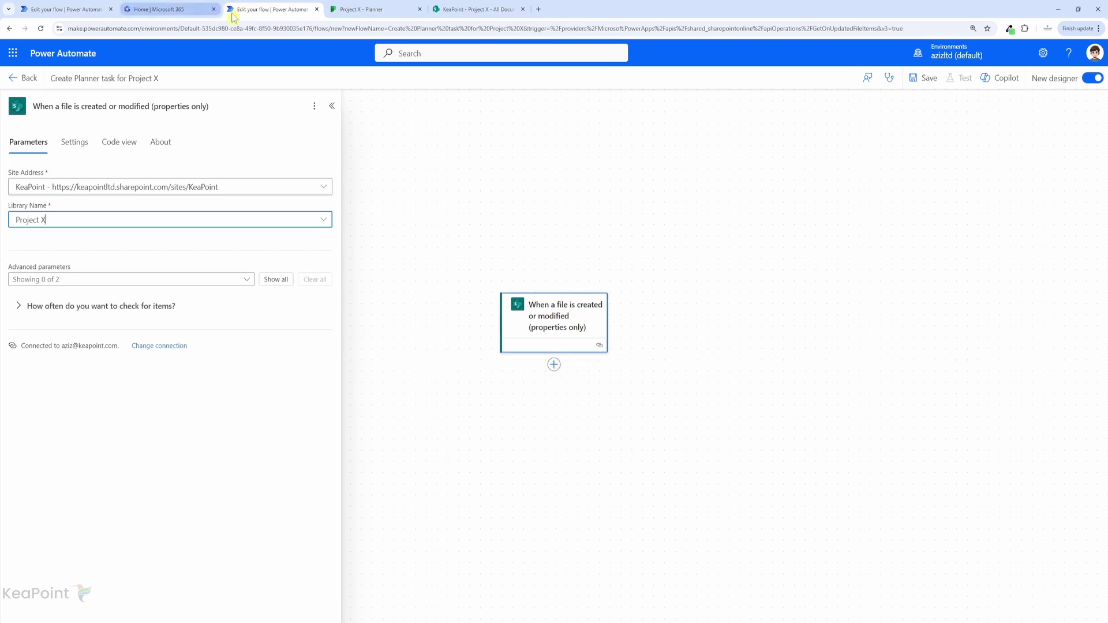
Add the non-preview Planner 'Create a task' action below the trigger, found by searching 'task'.
click(554, 346)
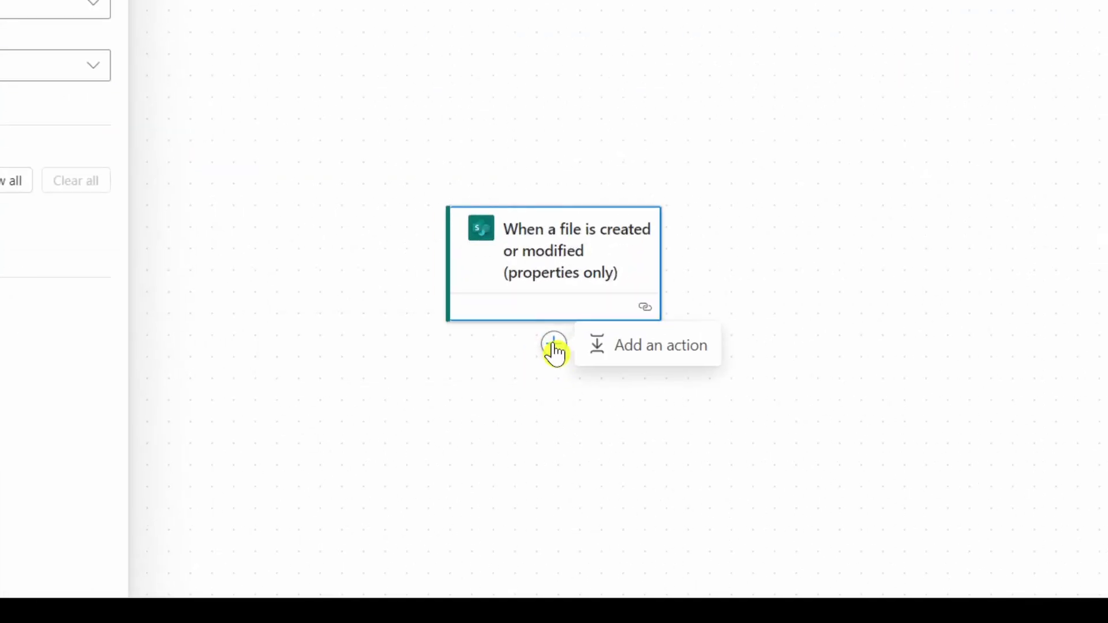
click(659, 365)
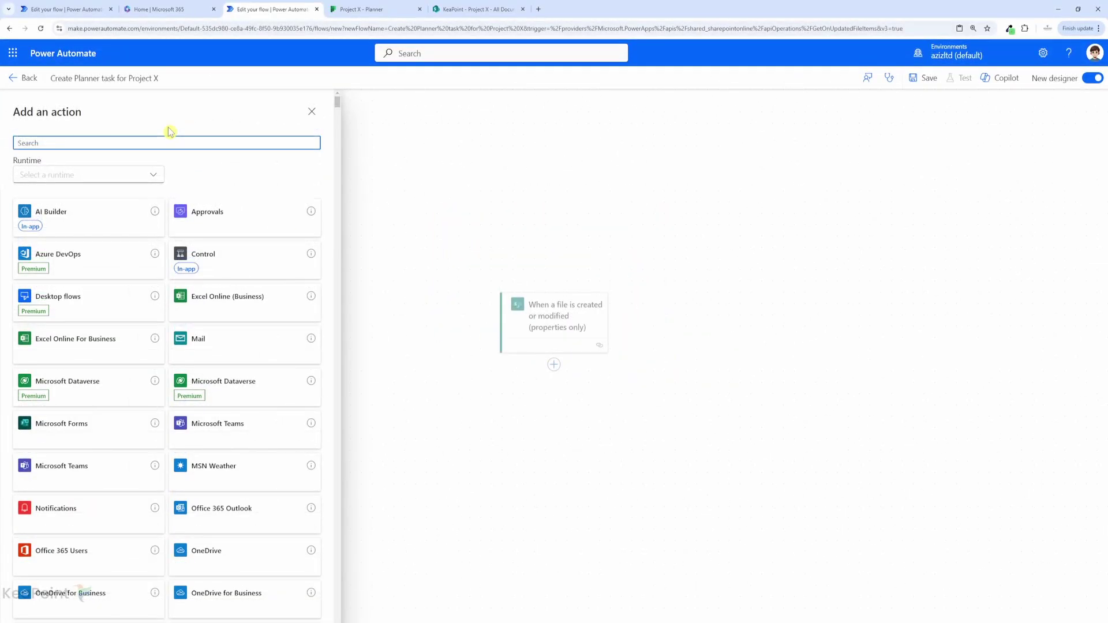
text(task)
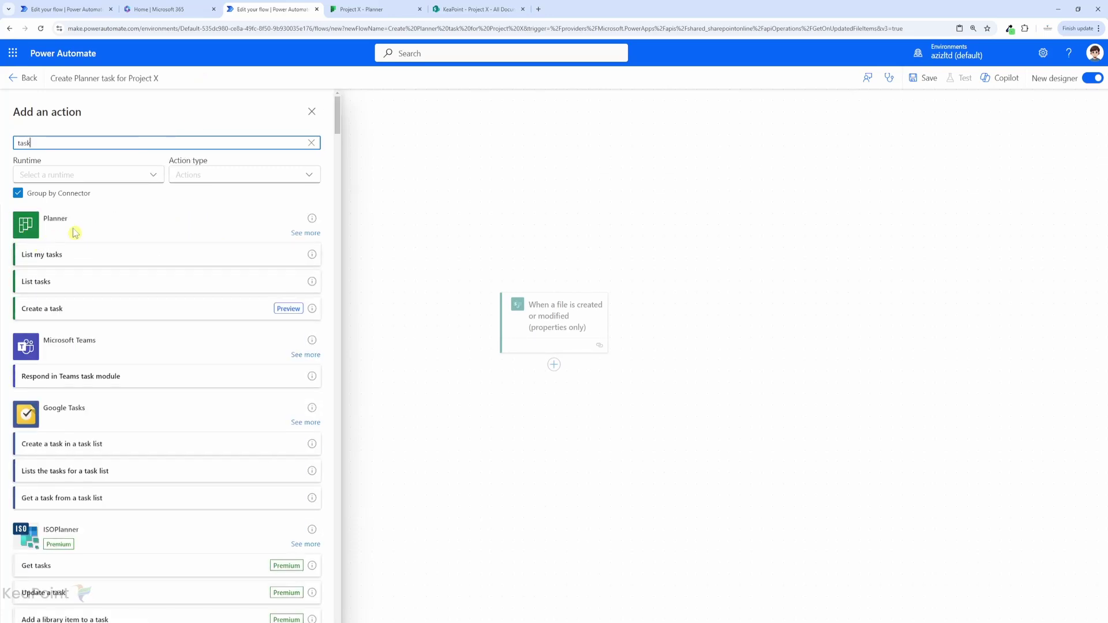
click(300, 234)
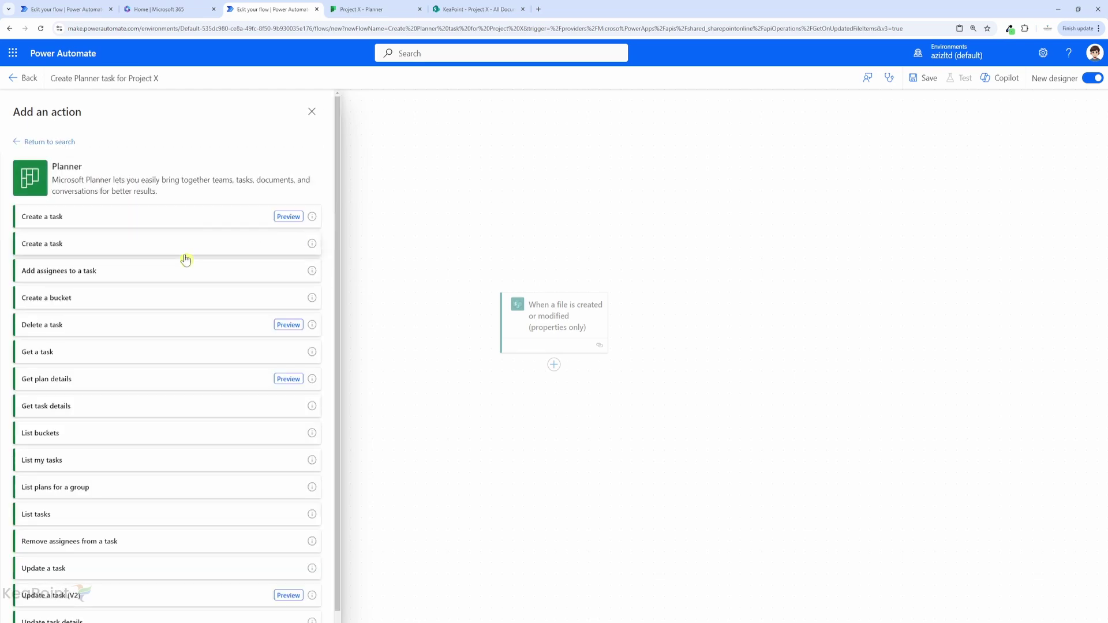
scroll(191, 424, down, 1)
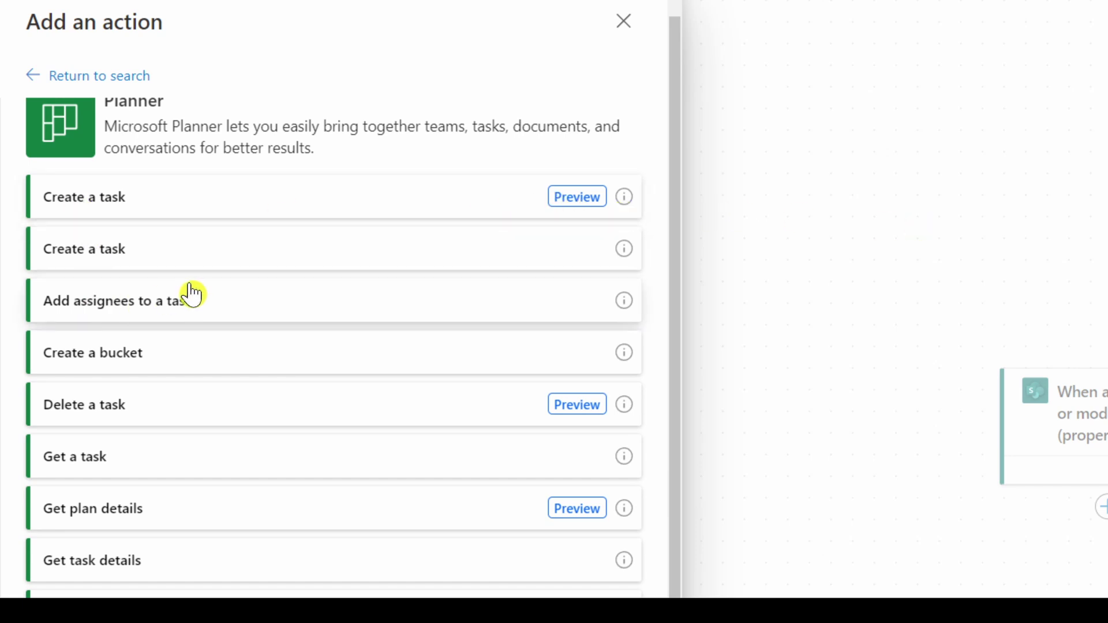
click(127, 257)
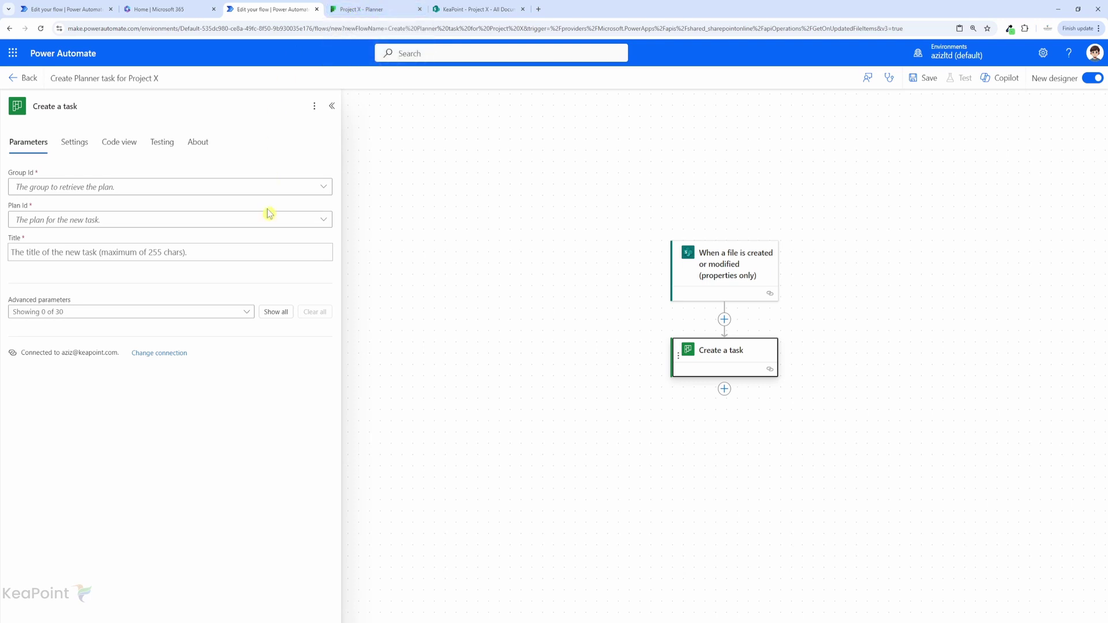
Set the task's Group Id and Plan Id both to Project X.
click(319, 192)
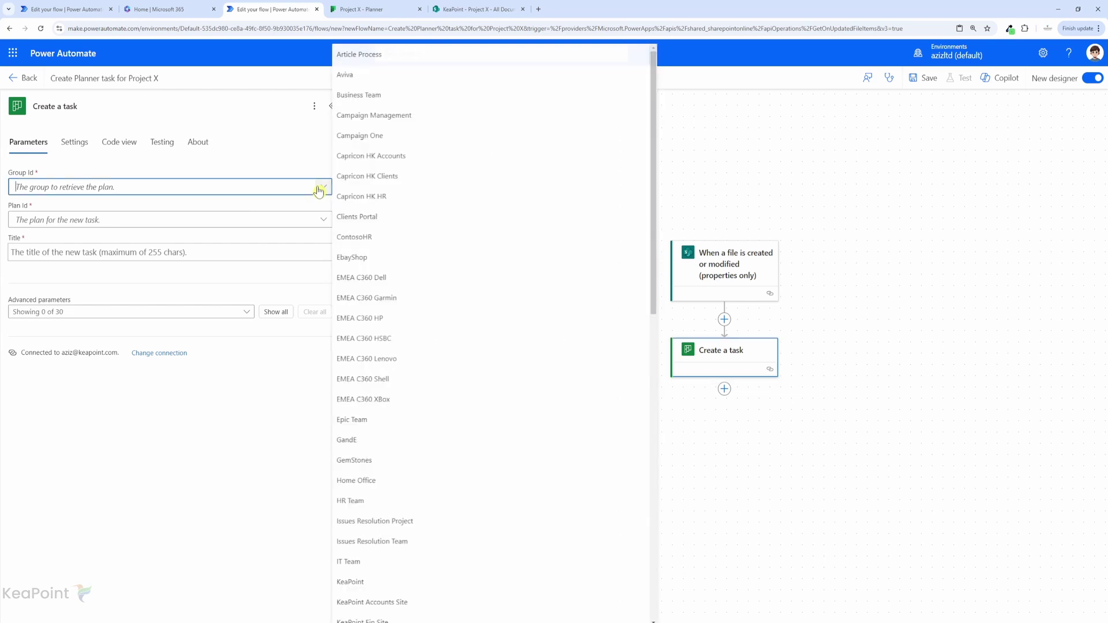
scroll(376, 489, down, 8)
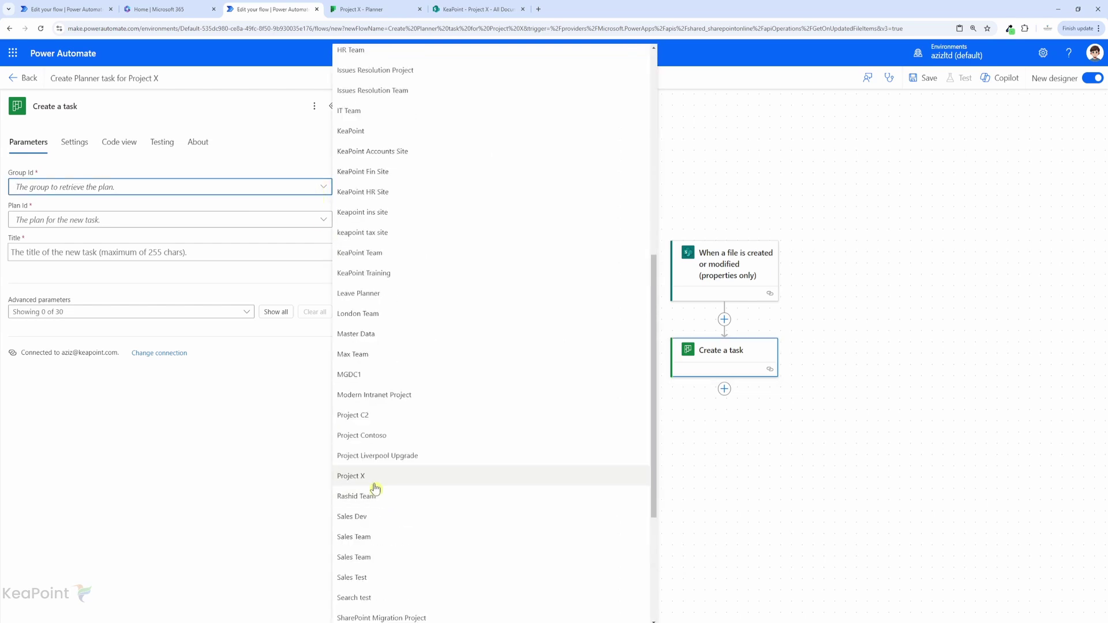
click(375, 483)
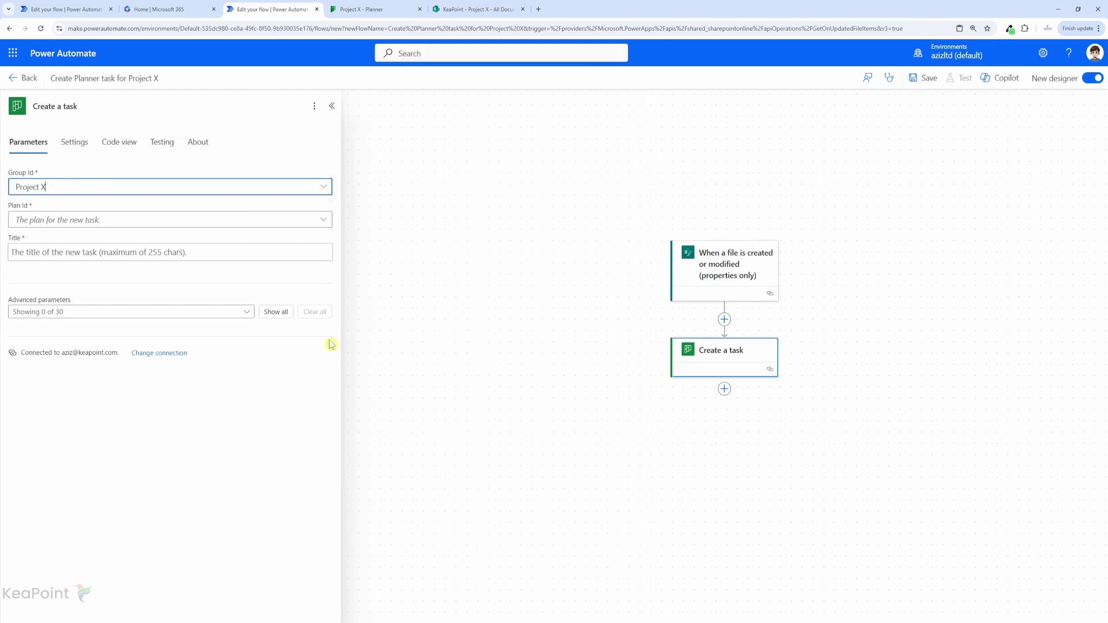
click(324, 226)
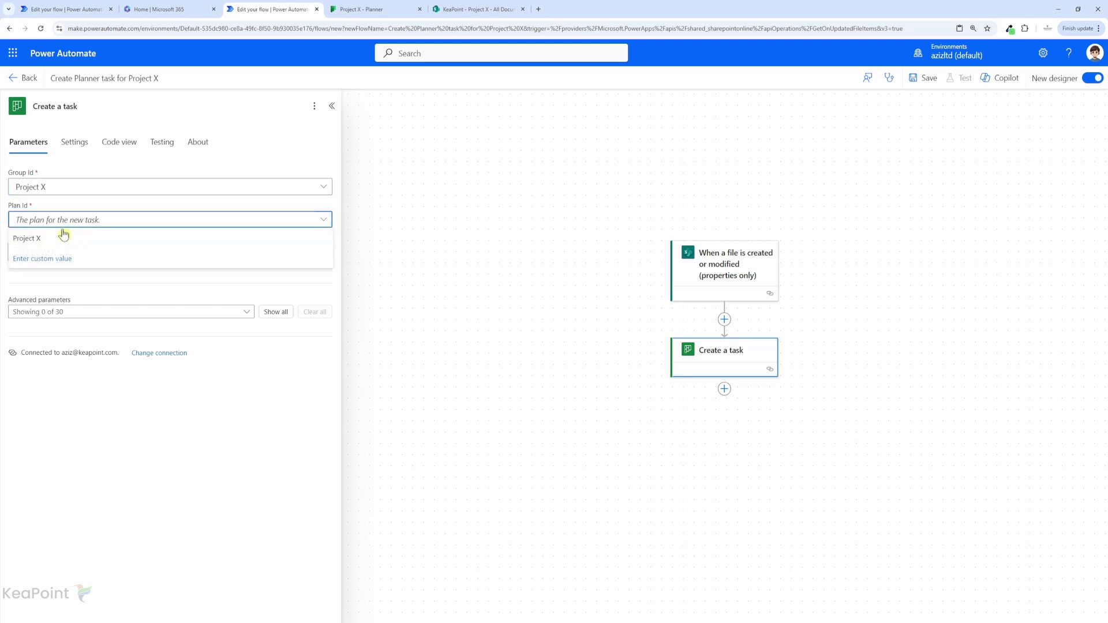
click(47, 241)
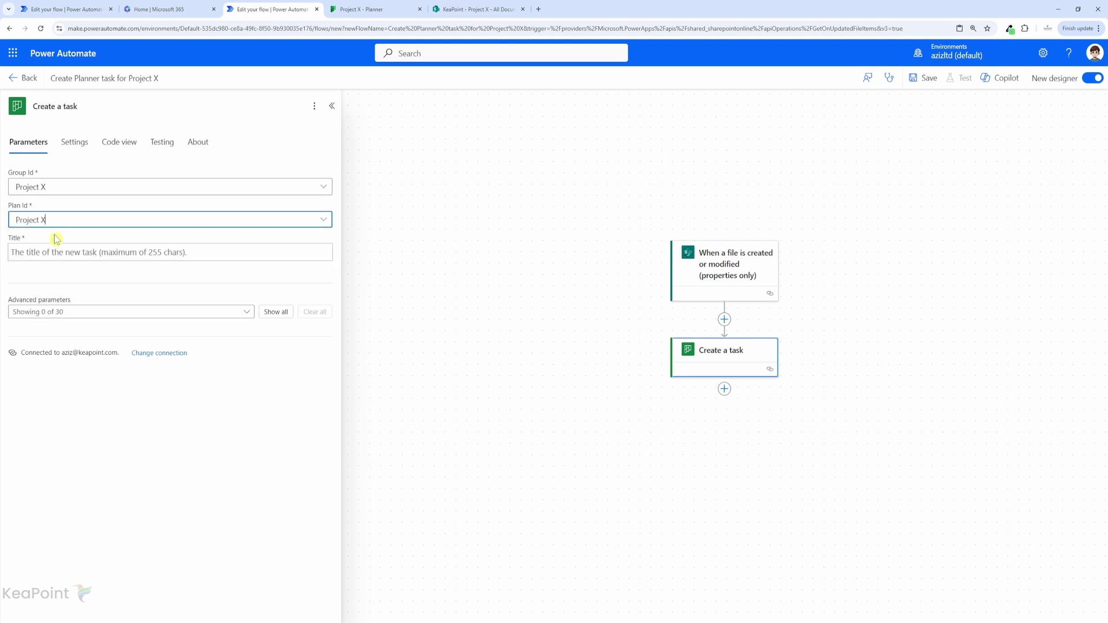
Title the task 'Review - ' plus the trigger's file Name, and show all advanced parameters.
click(106, 253)
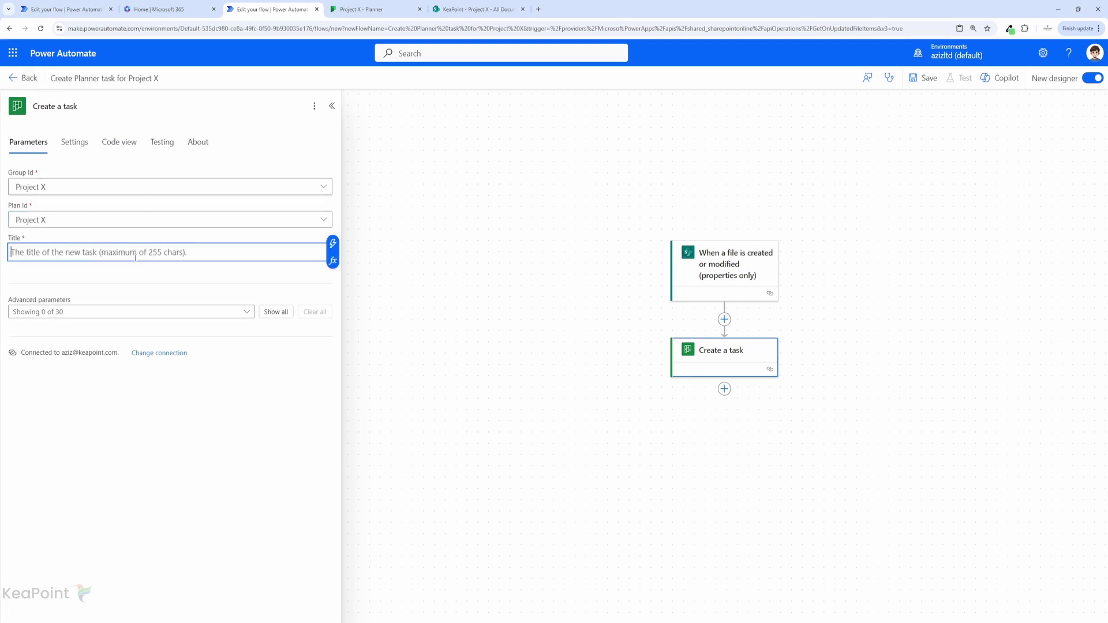
text(Review -)
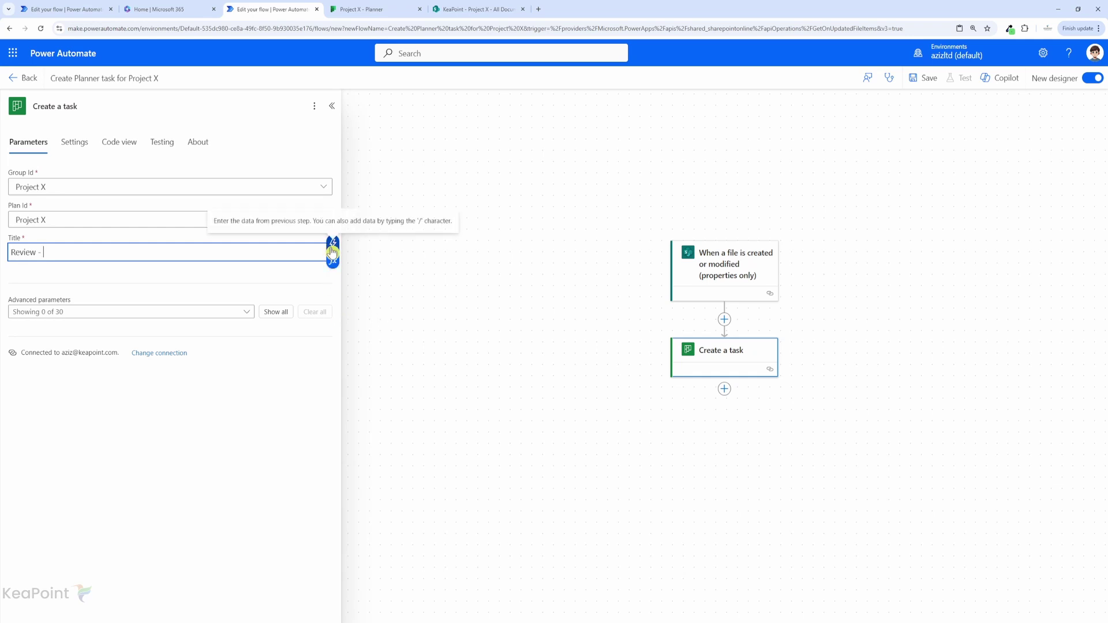
click(333, 252)
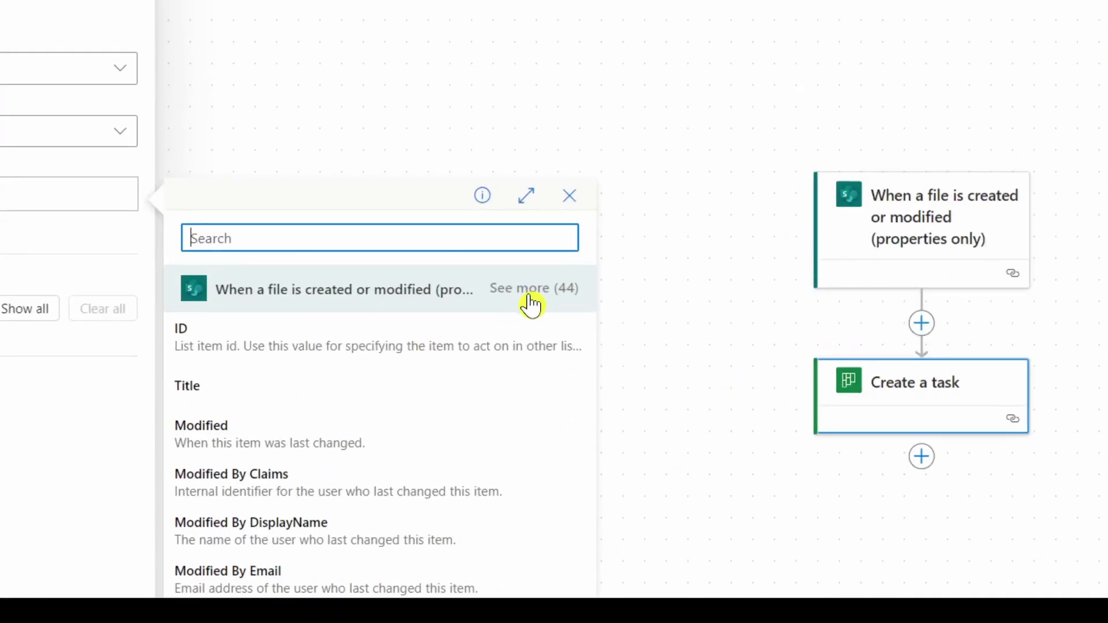
click(527, 294)
click(264, 64)
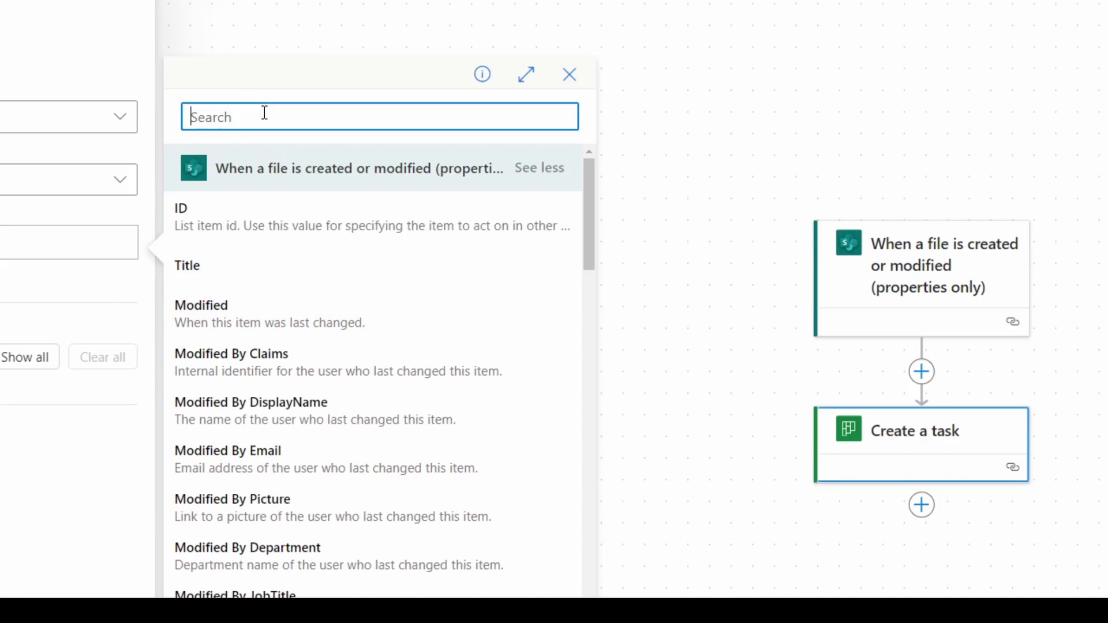
text(name)
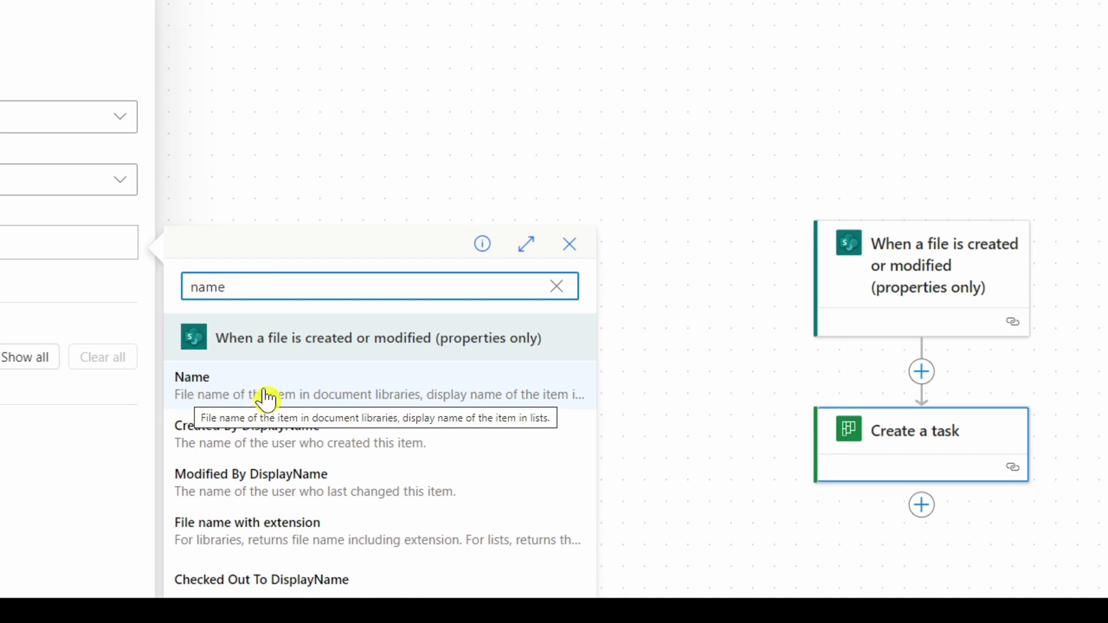
click(267, 398)
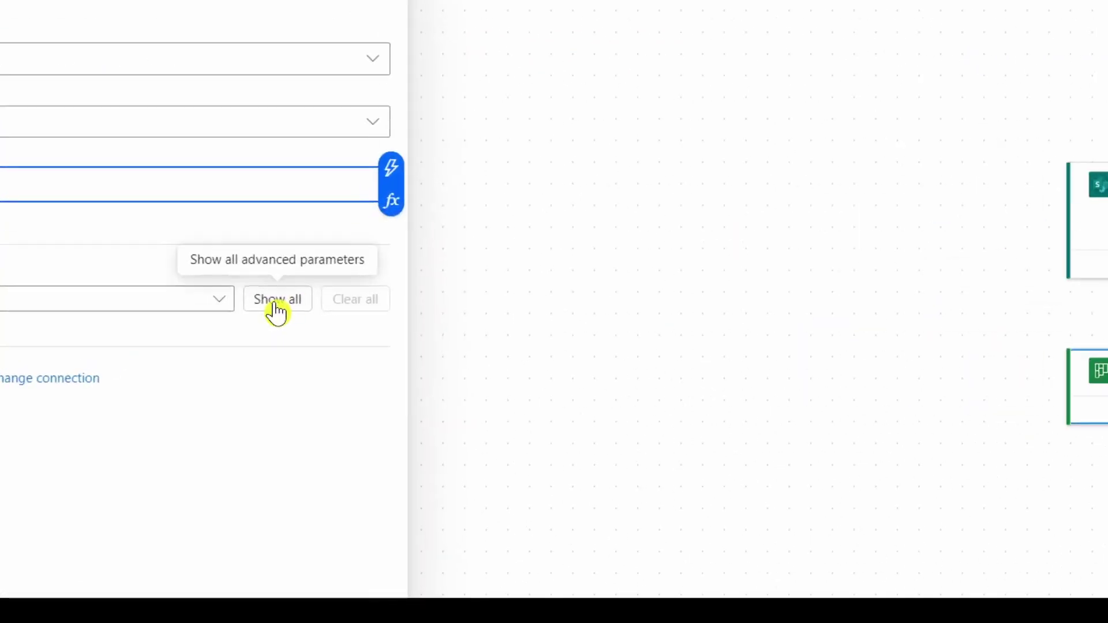
click(276, 303)
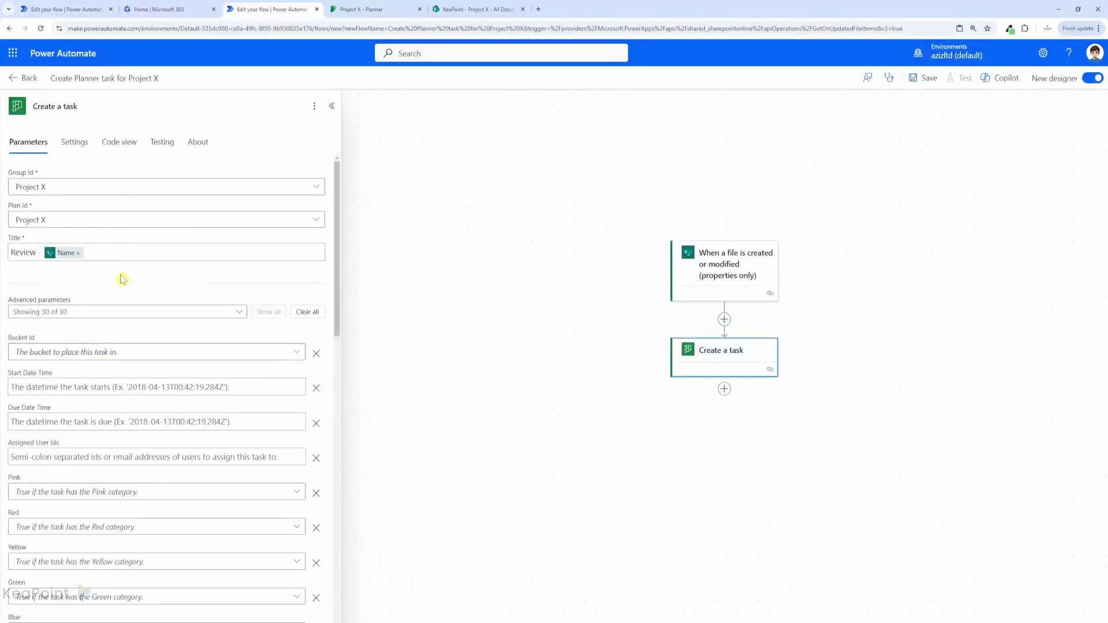
scroll(124, 282, down, 3)
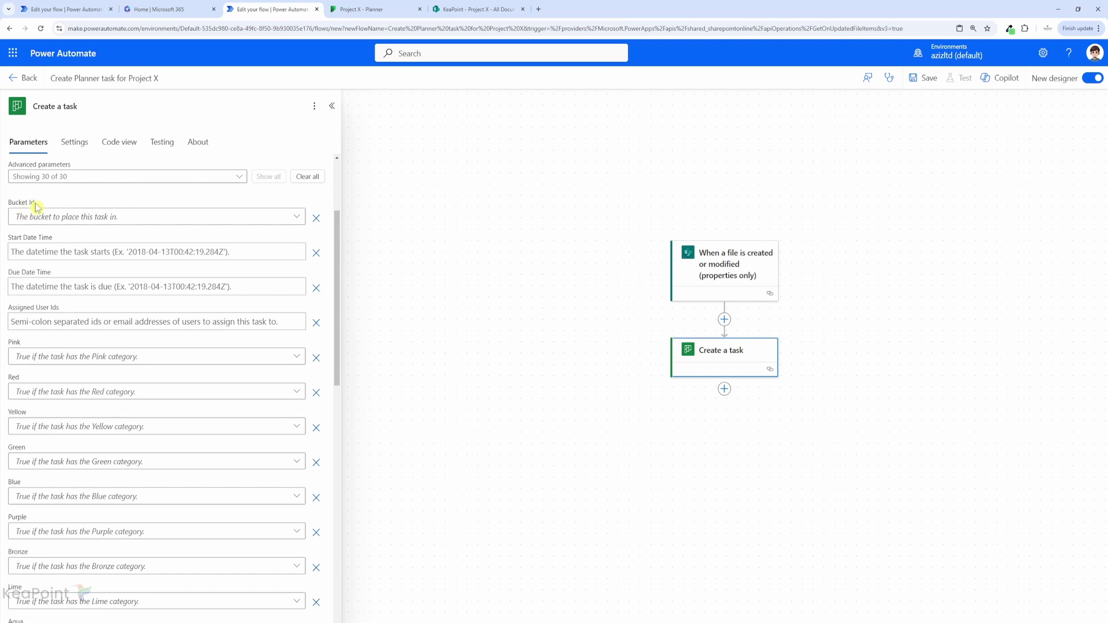
Check the Project X Planner buckets, then return to the flow editor.
click(369, 12)
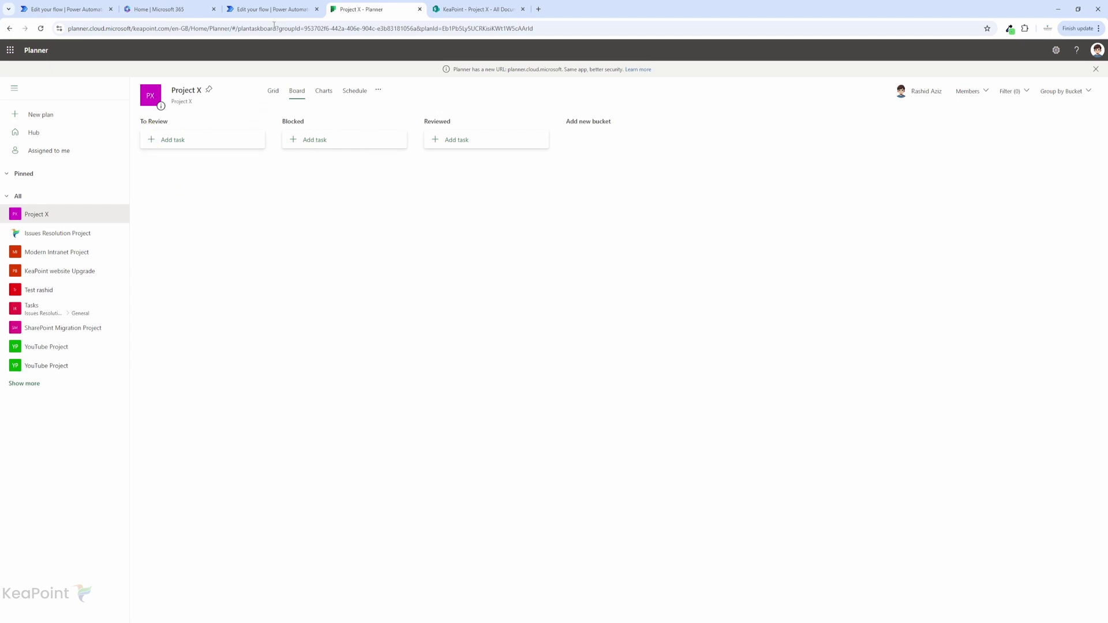
click(254, 8)
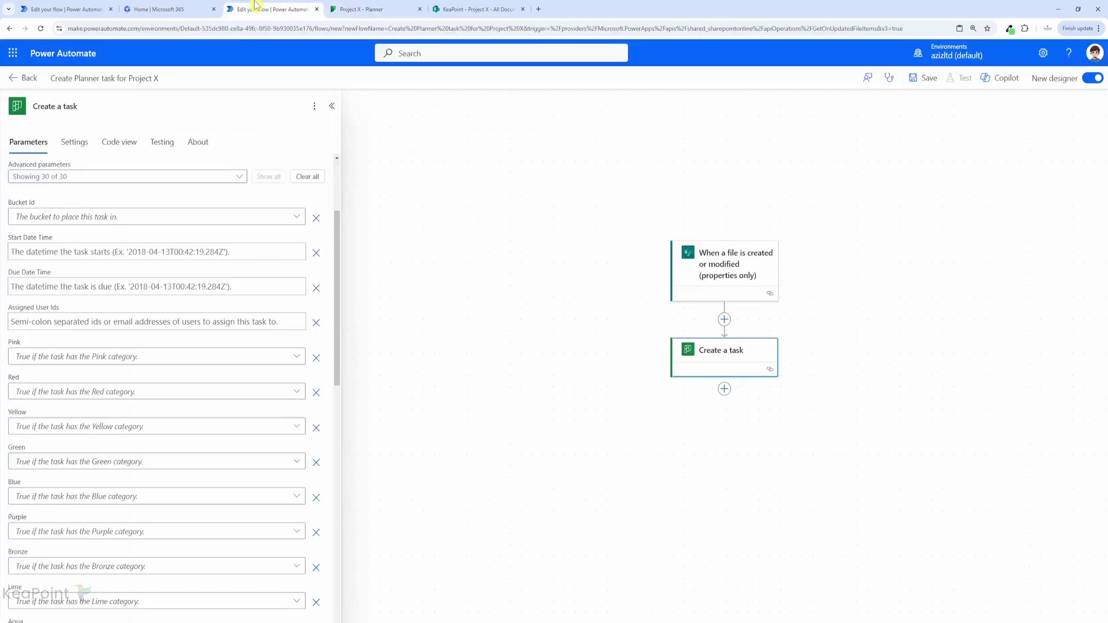
Set the task's Bucket Id to To Review.
click(294, 217)
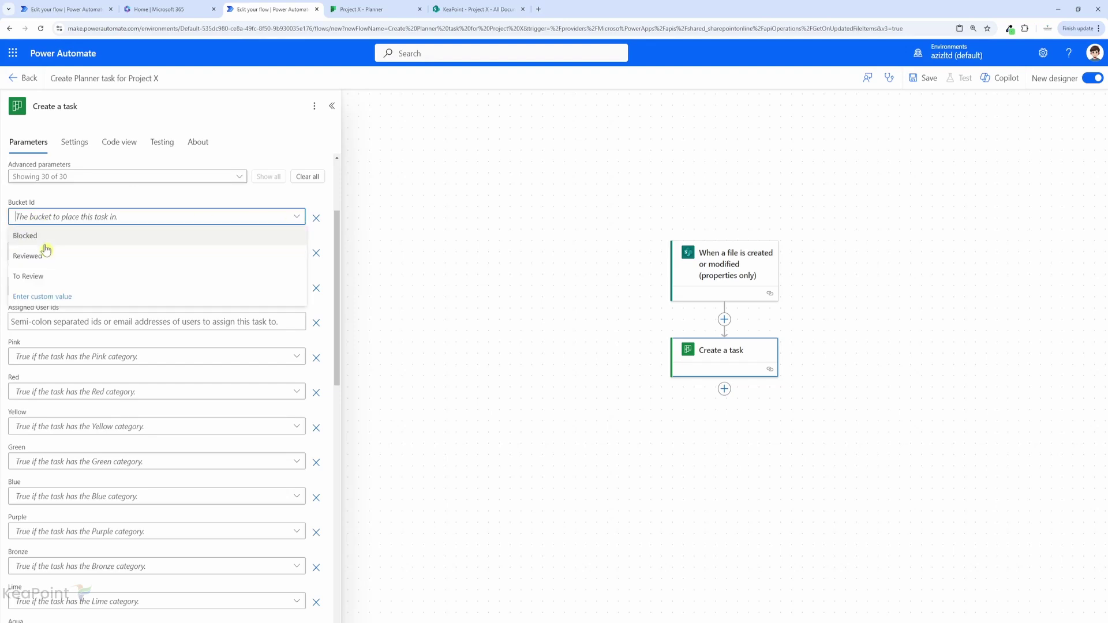
click(48, 281)
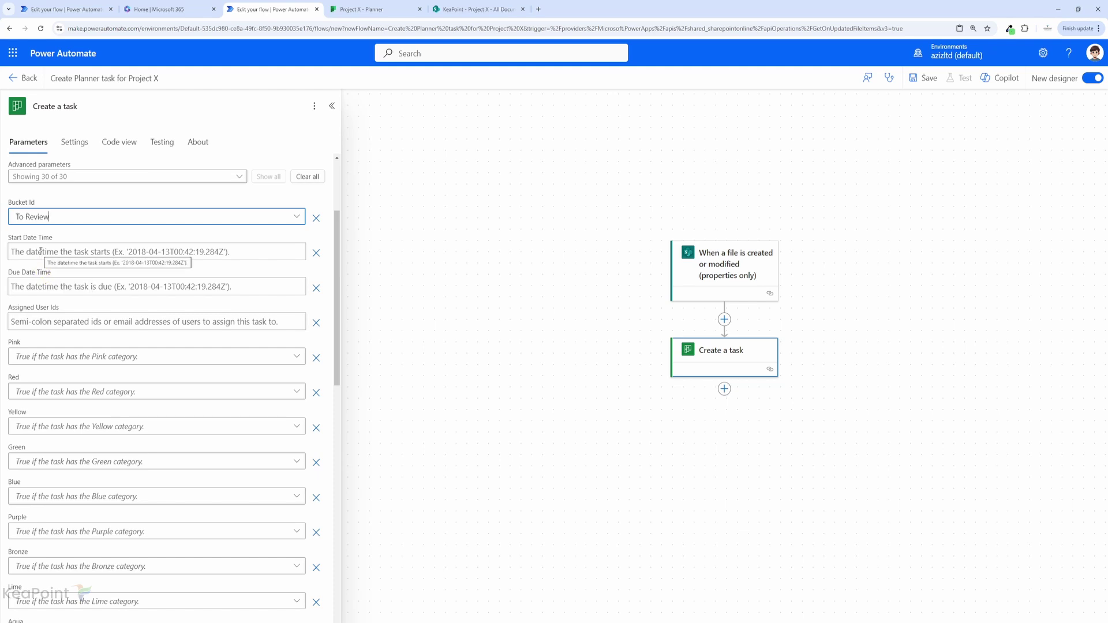
click(40, 251)
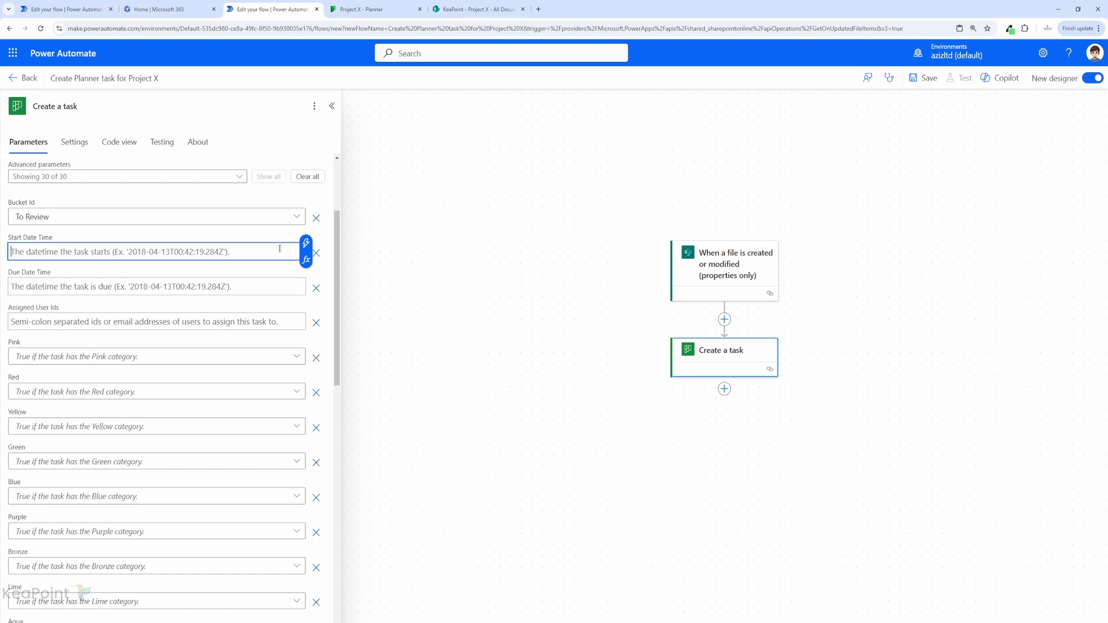
Set the task's Start Date Time to the expression utcNow().
click(307, 264)
text(ut)
key(Return)
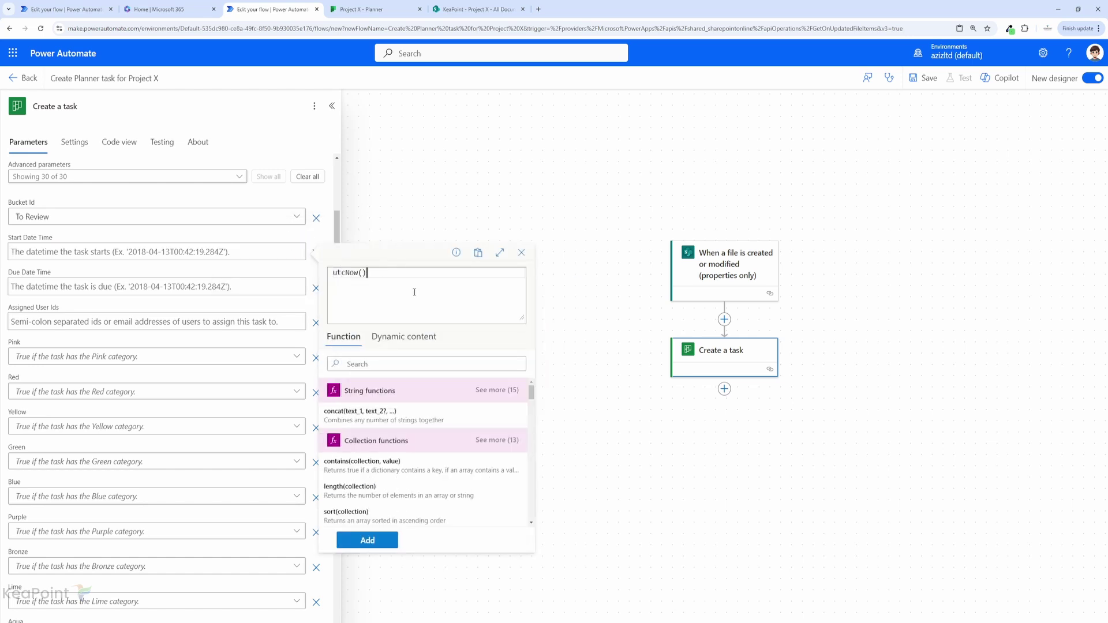
click(367, 540)
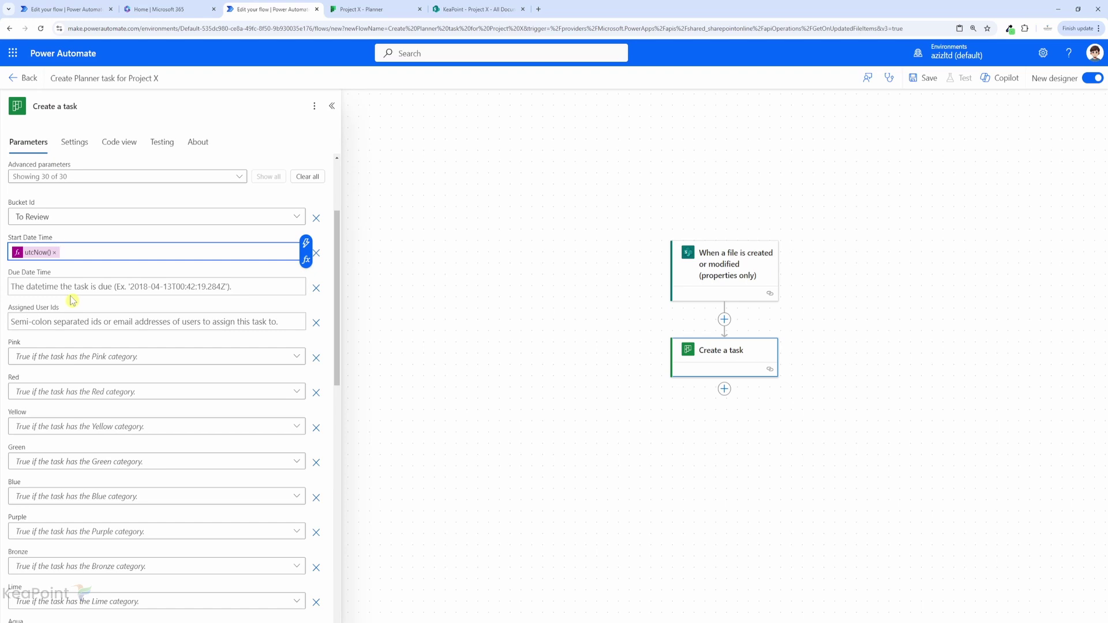
Set the task's Due Date Time to the expression addDays(utcNow(),5).
click(157, 290)
click(306, 294)
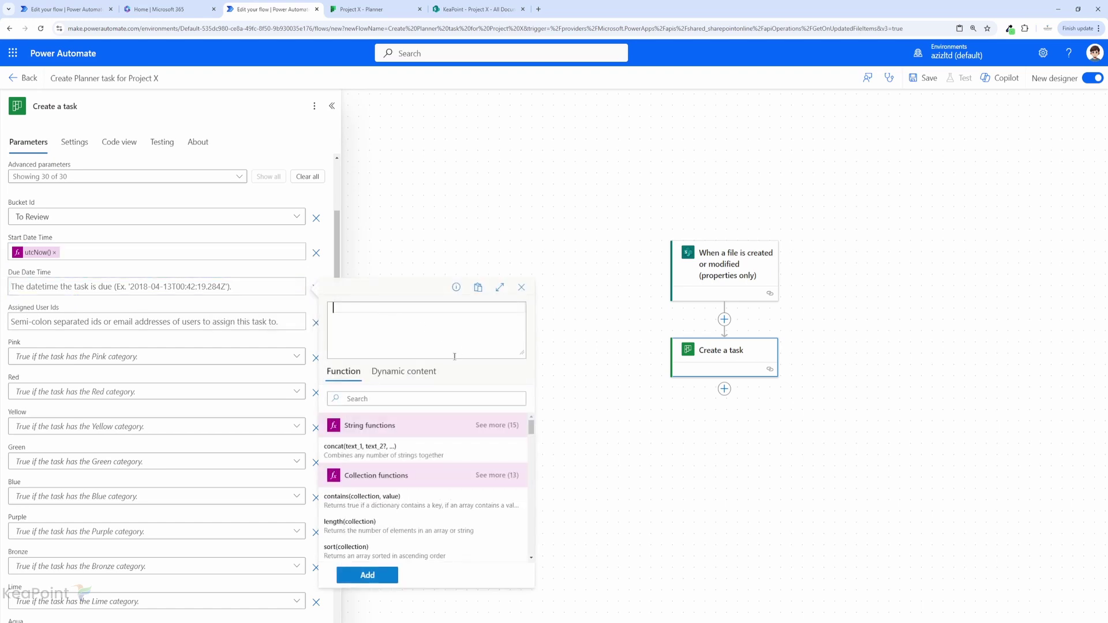
text(add)
key(Down)
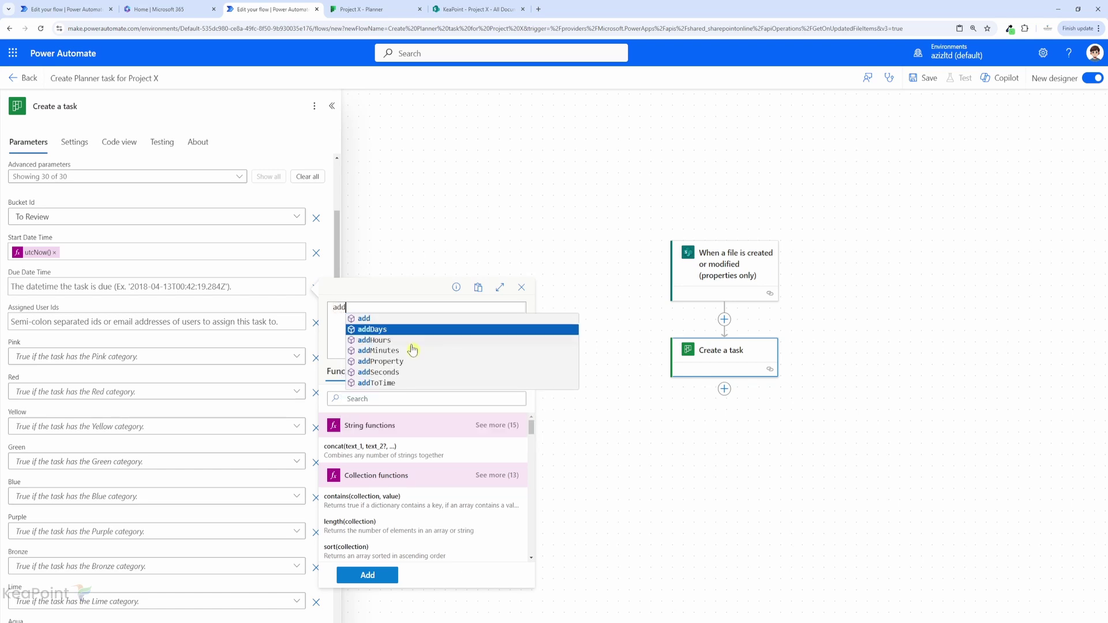
key(Return)
text(()
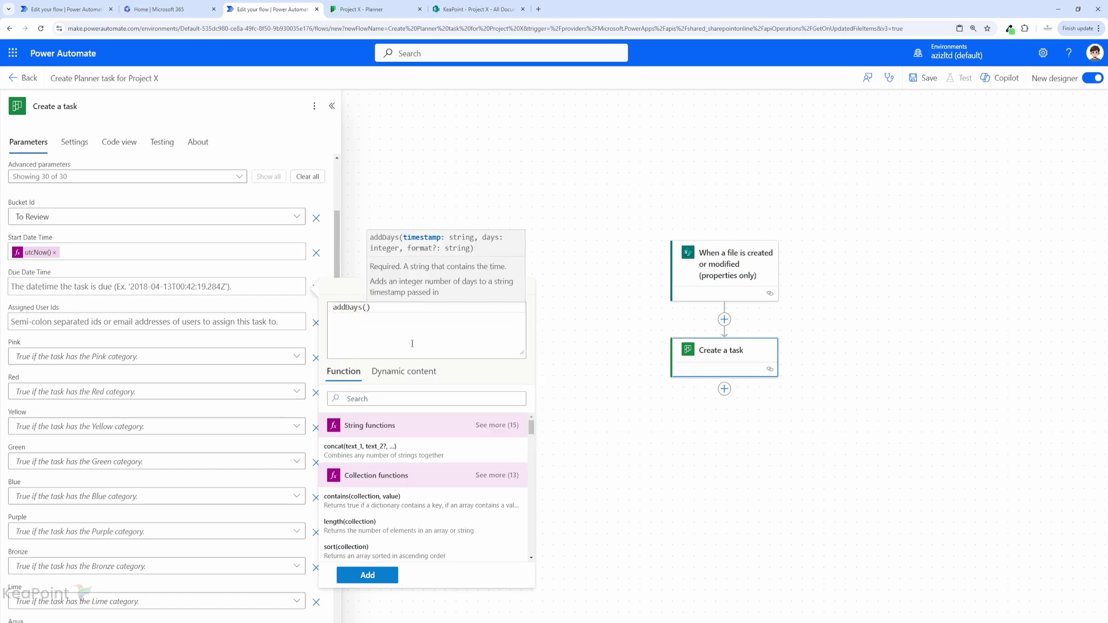
text(ut)
key(Return)
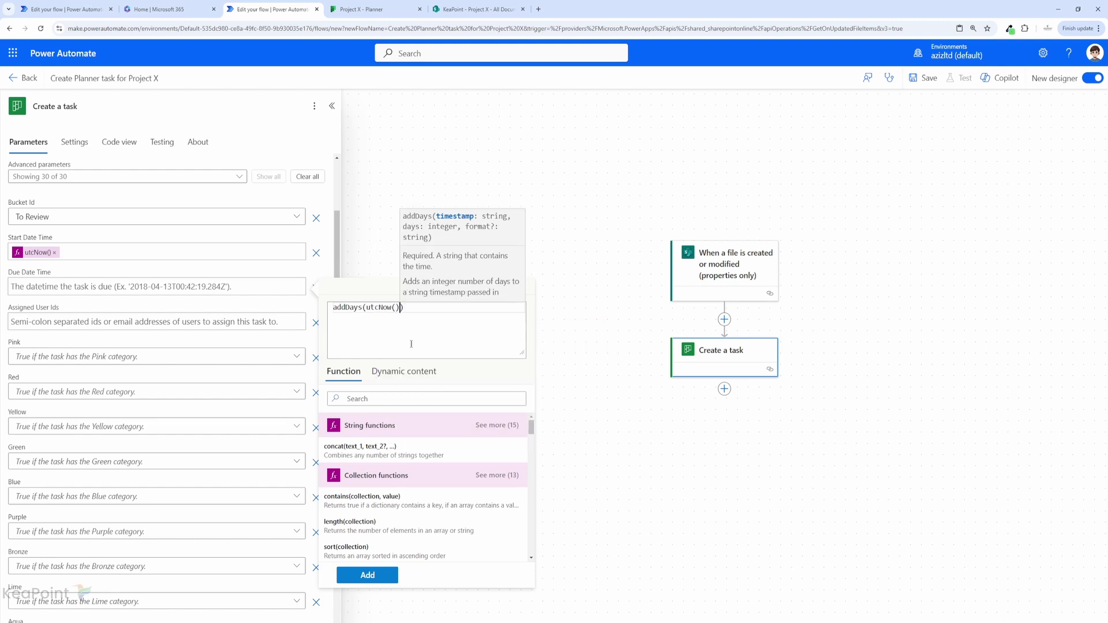
text(,)
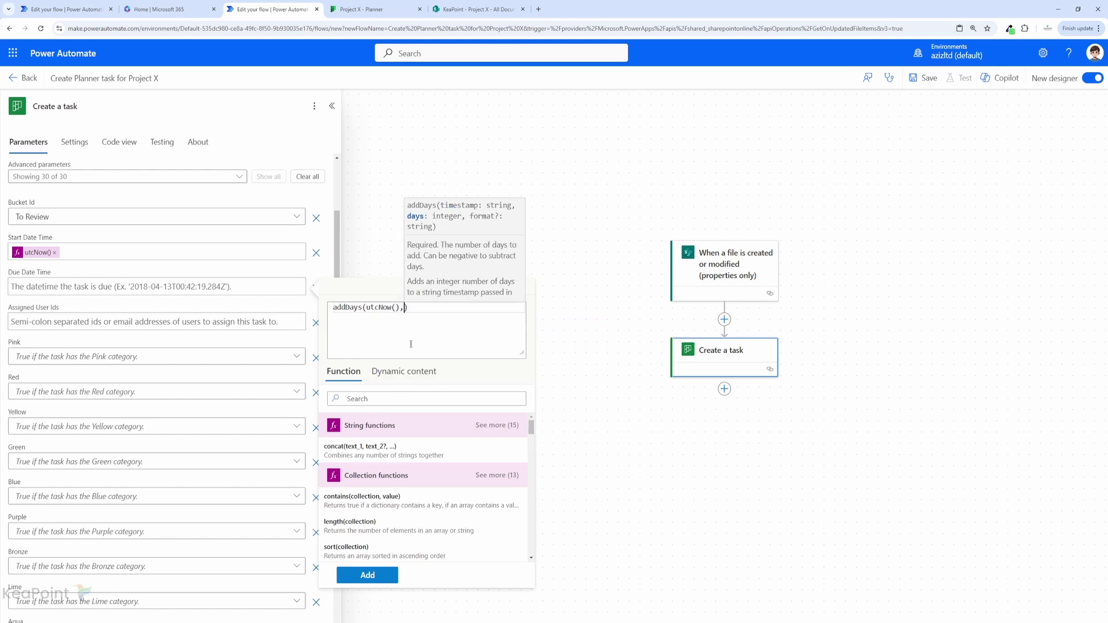
text(5)
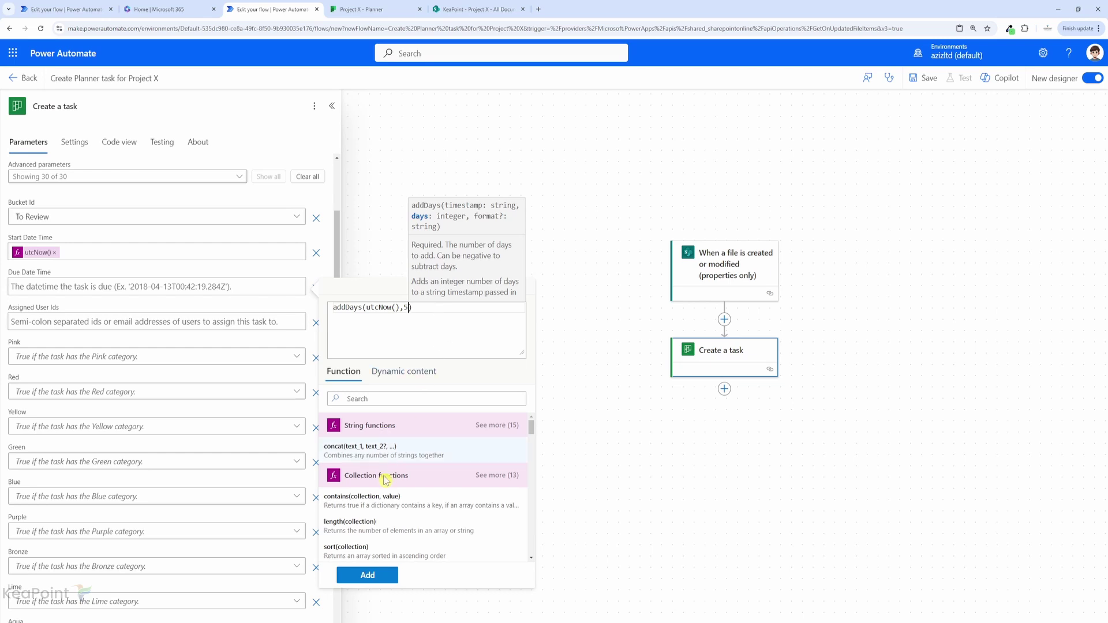
click(367, 576)
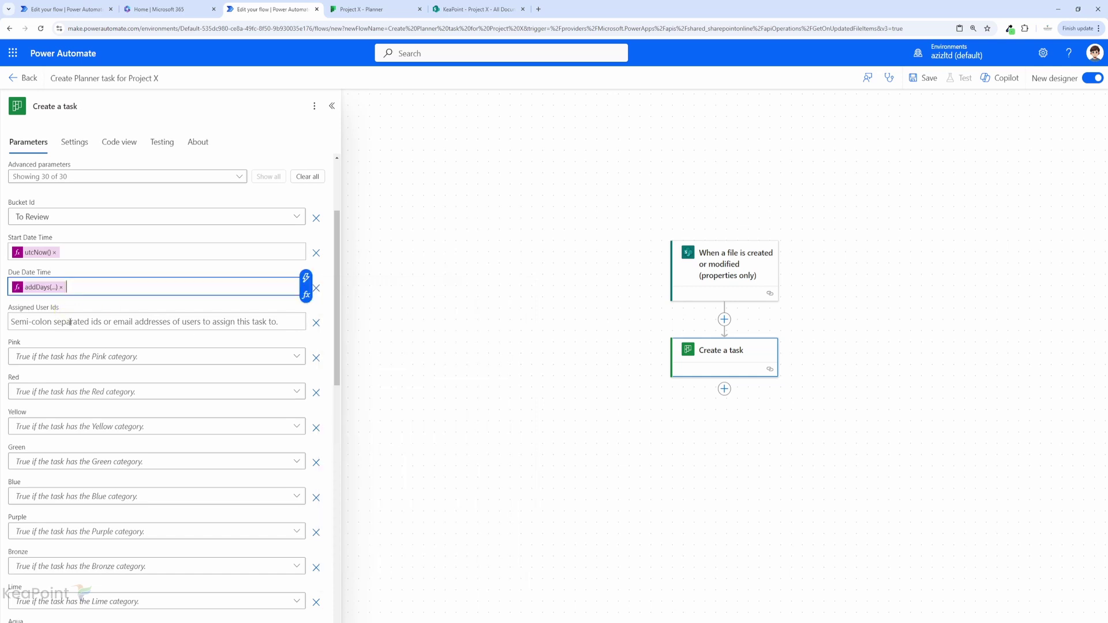
Paste the assignee's e-mail address into Assigned User Ids.
scroll(70, 321, down, 2)
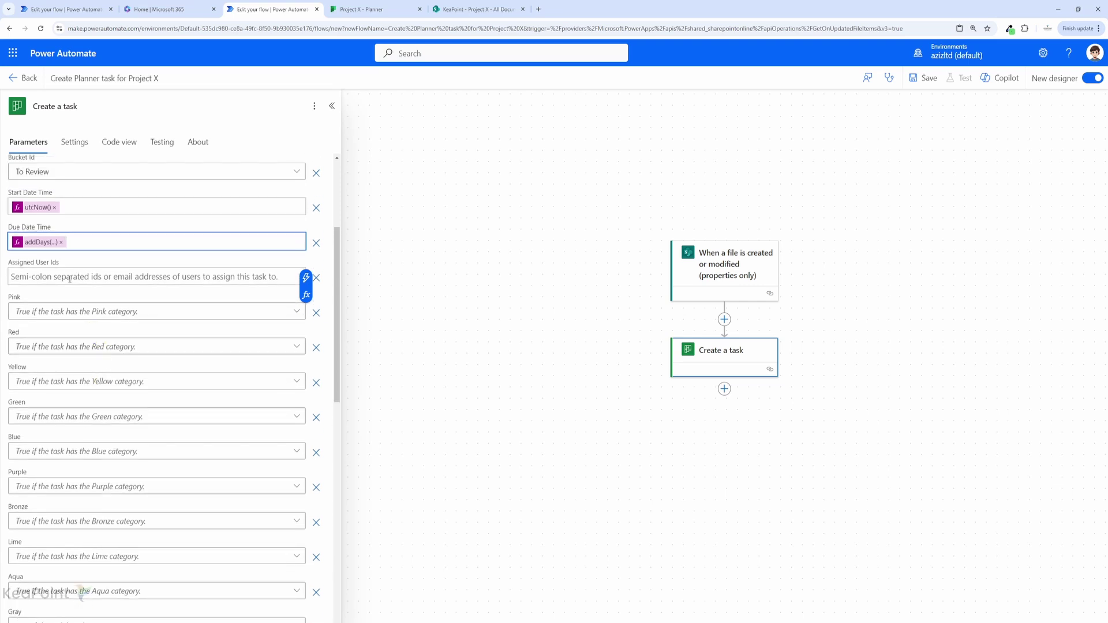
click(69, 280)
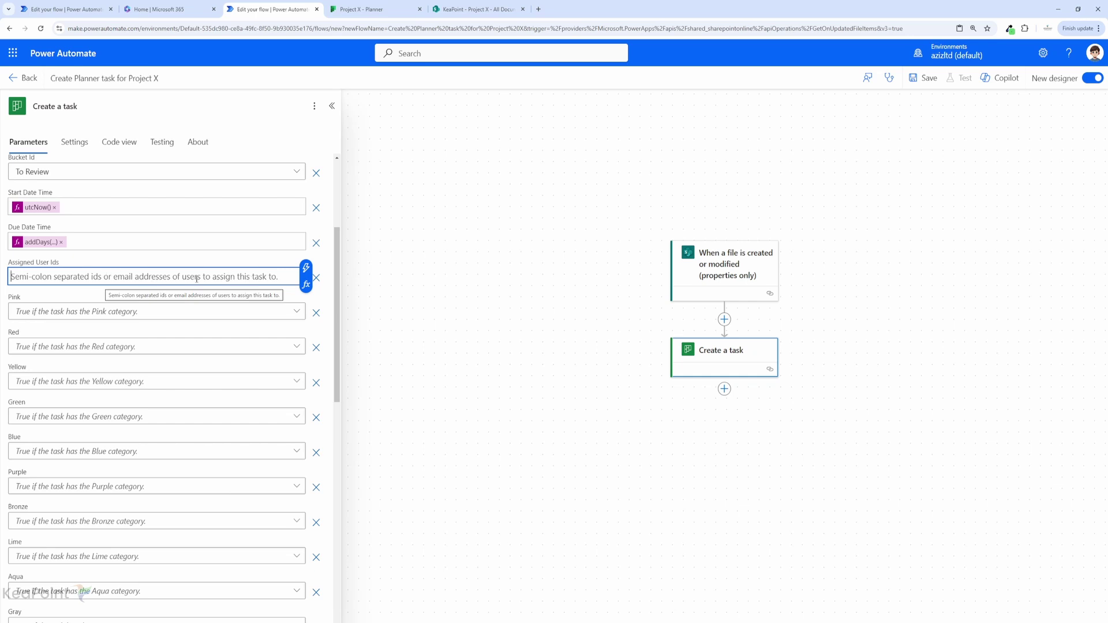
key(ctrl+v)
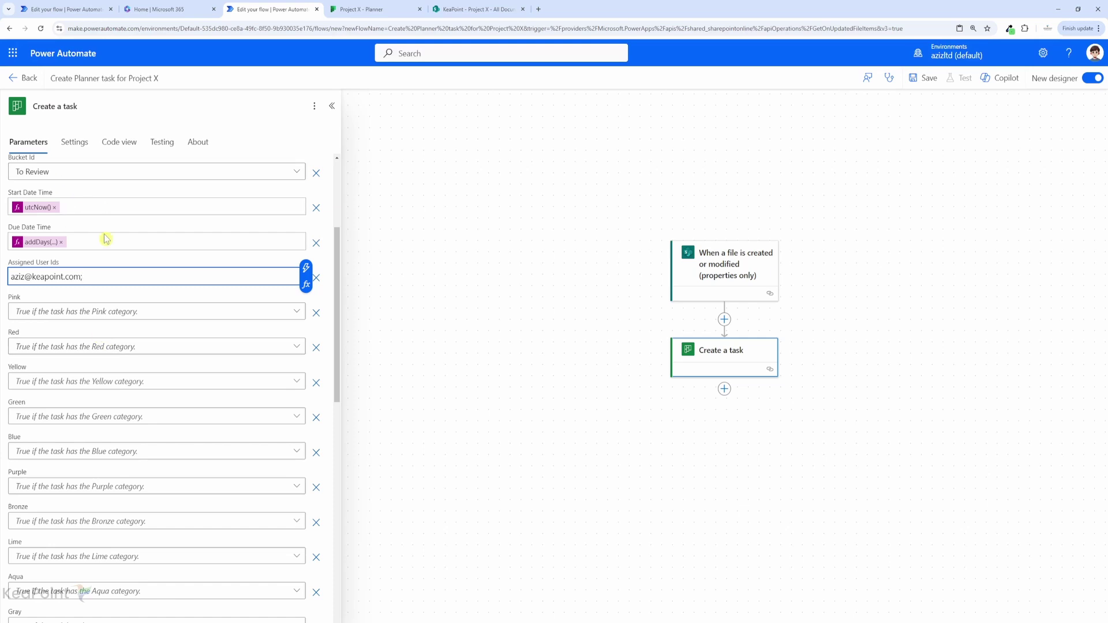
Set the task's Red category to Yes.
scroll(141, 324, down, 1)
click(183, 307)
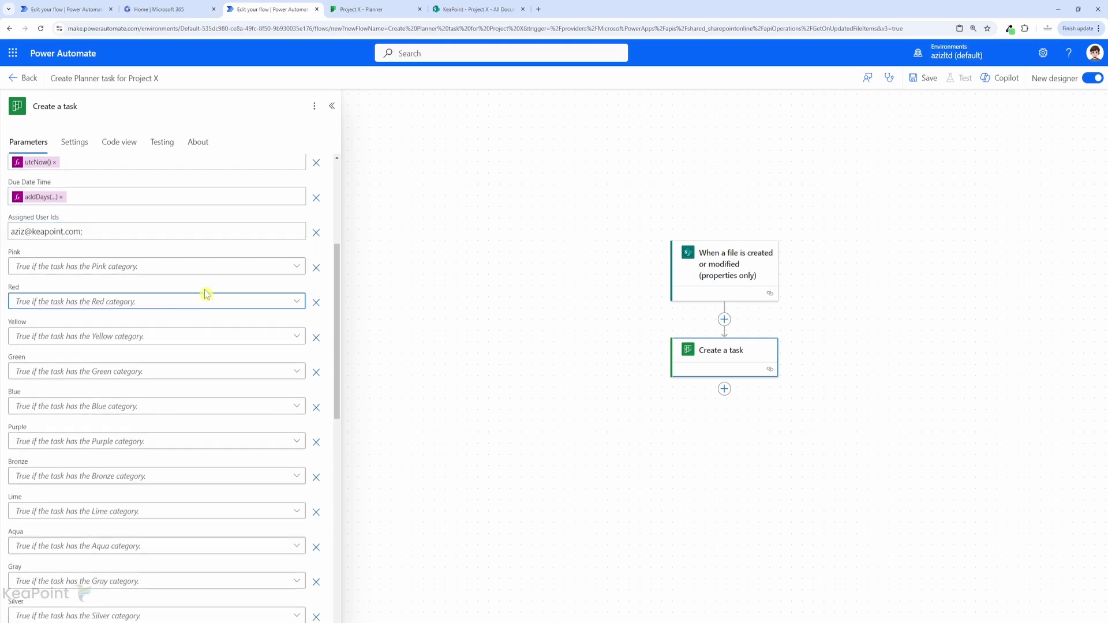
click(194, 301)
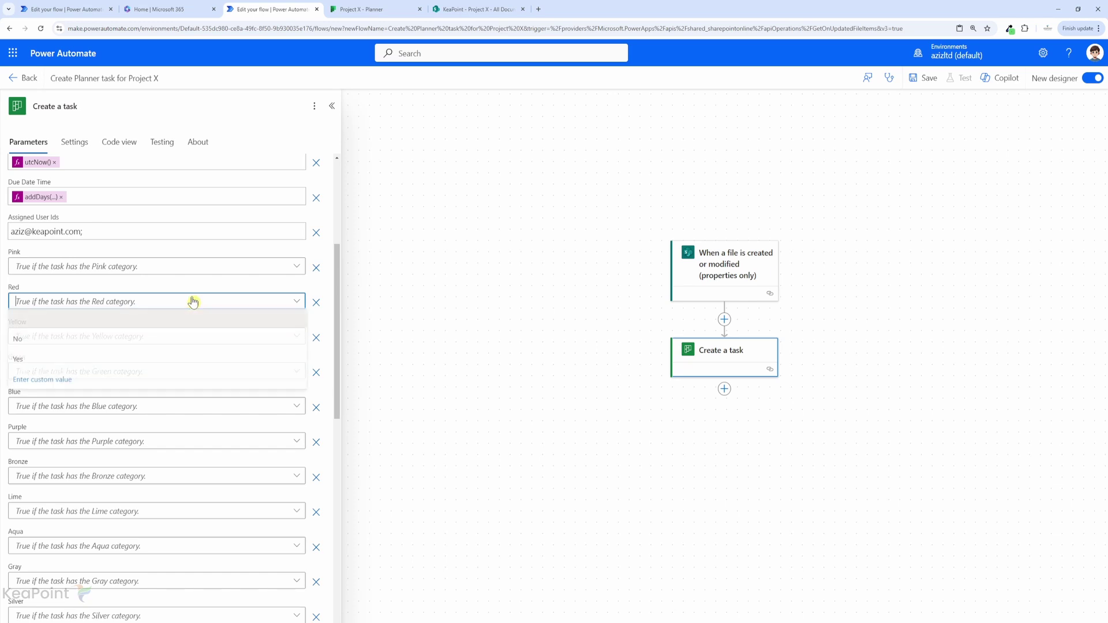
click(31, 364)
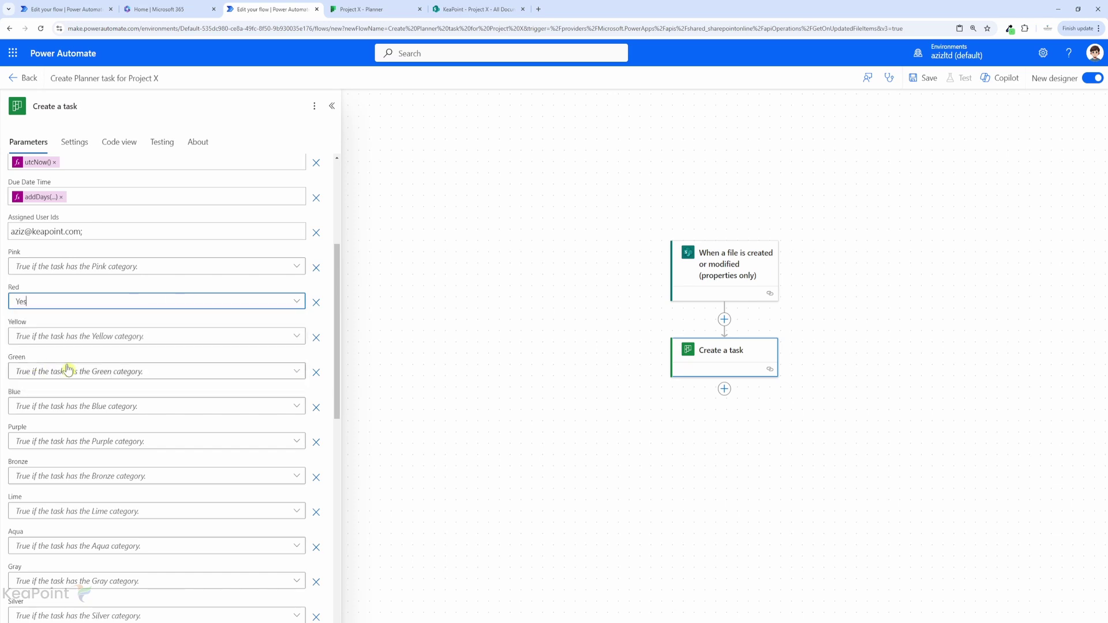
scroll(129, 321, down, 5)
scroll(133, 344, up, 8)
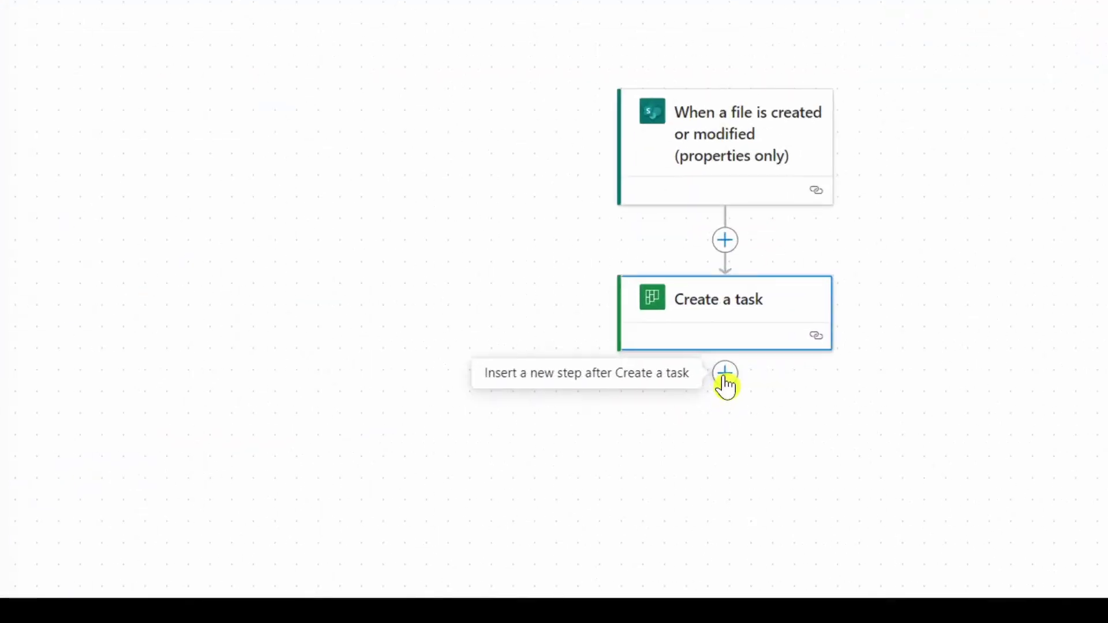
Search 'task' and insert Planner's Update task details action below Create a task.
click(724, 374)
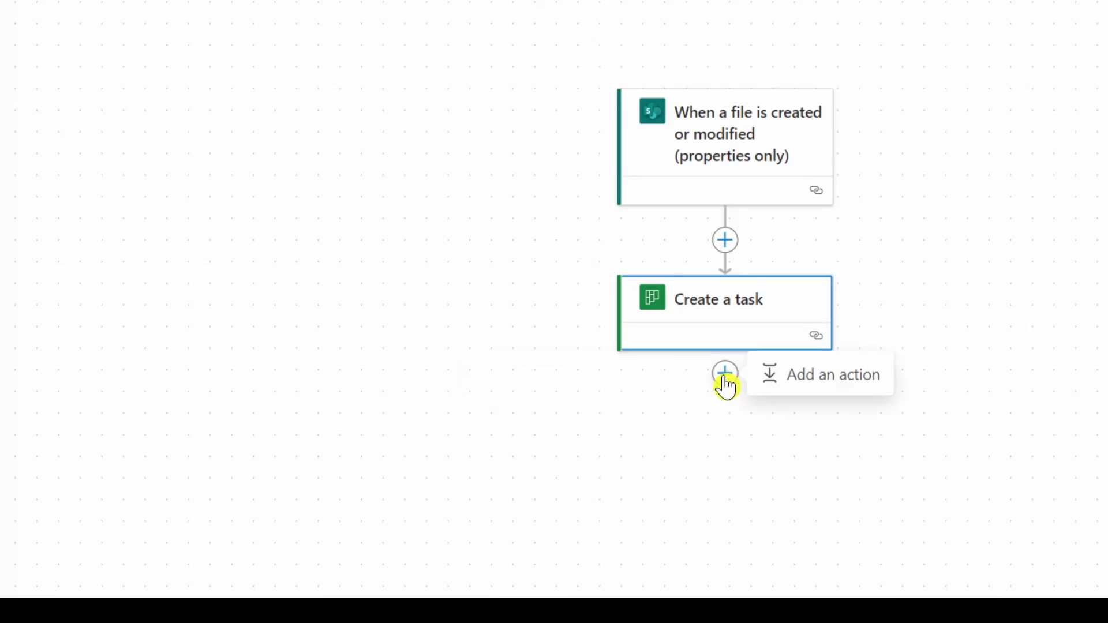
click(807, 377)
text(task)
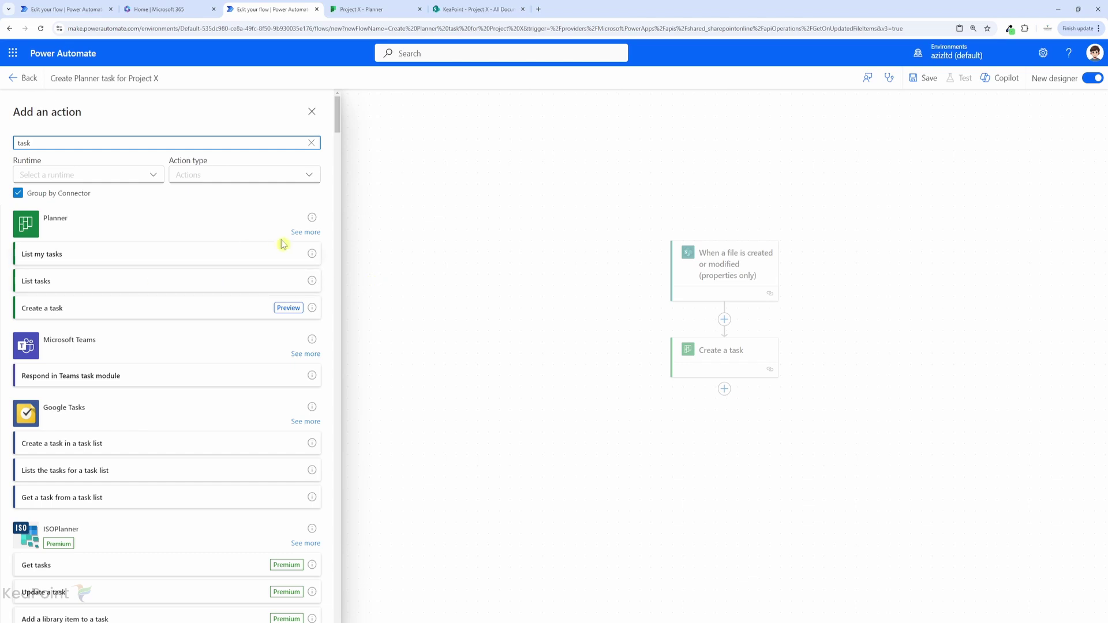
click(311, 234)
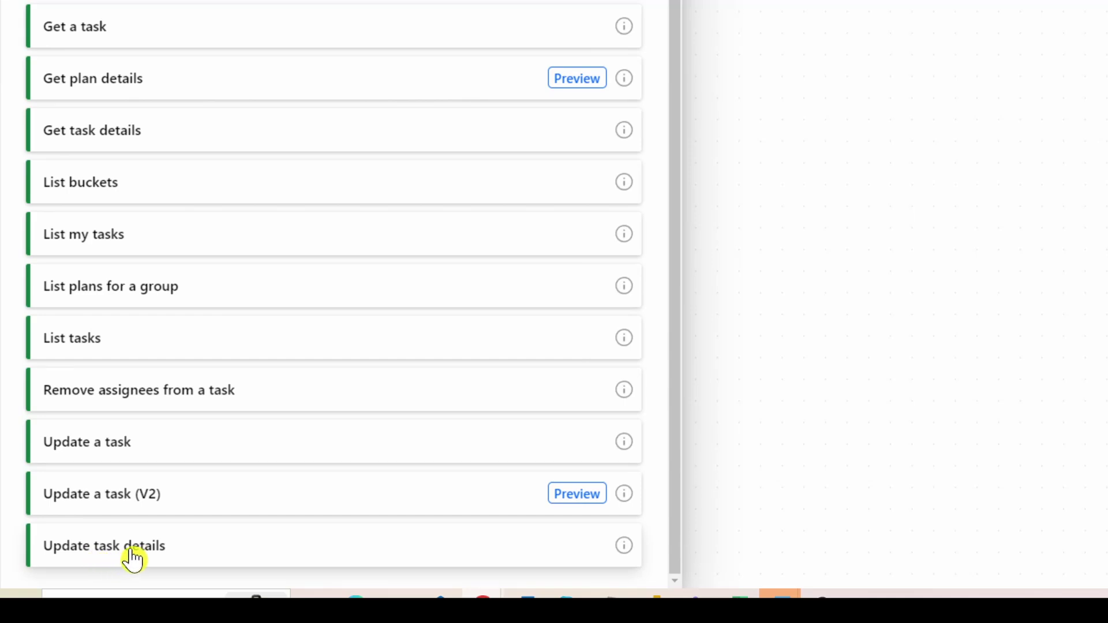
click(132, 557)
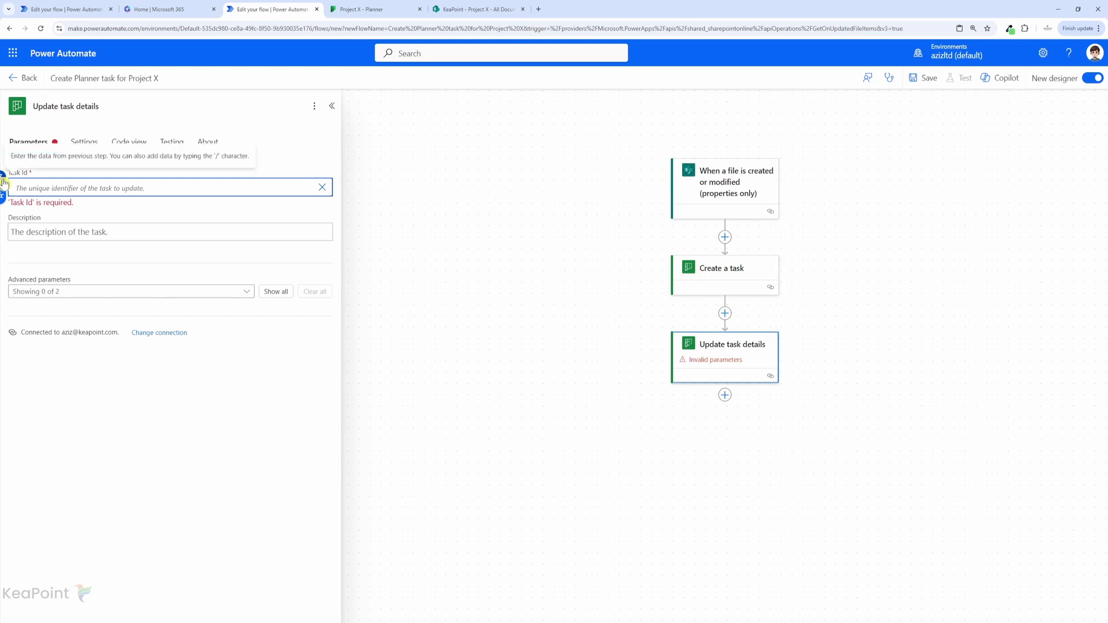
click(3, 182)
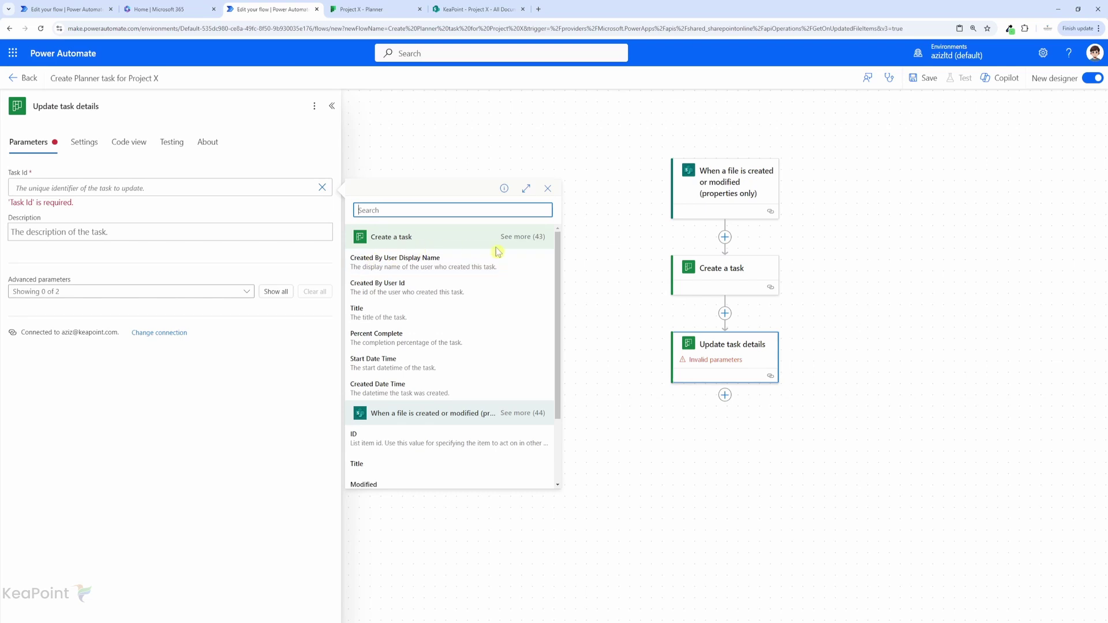
Fill Task Id with the Id output from Create a task, found by searching 'id'.
click(524, 241)
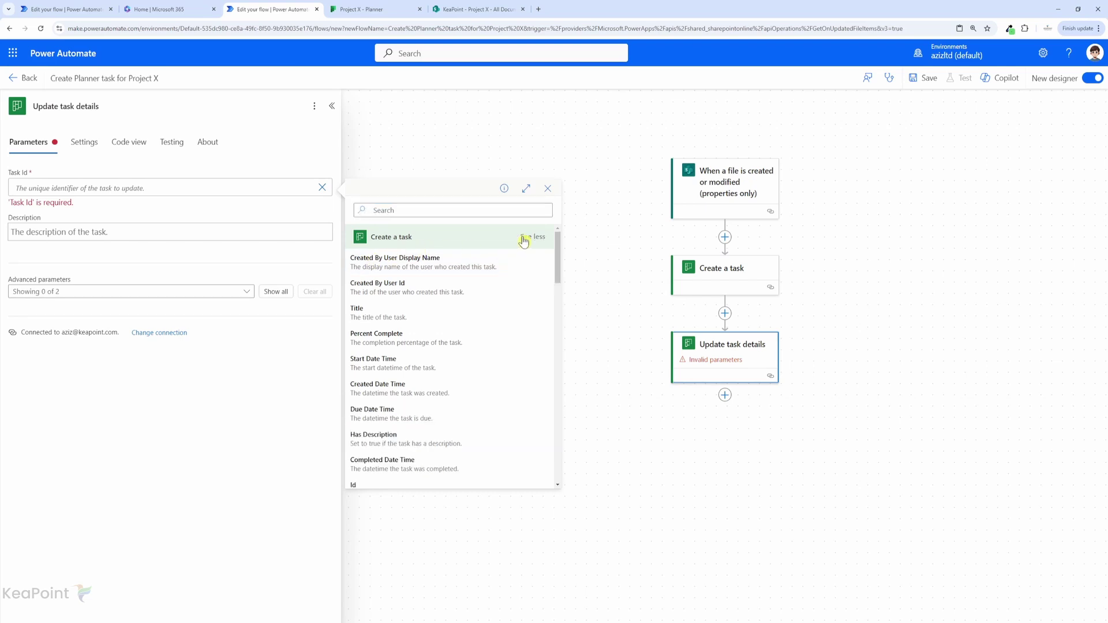
text(id)
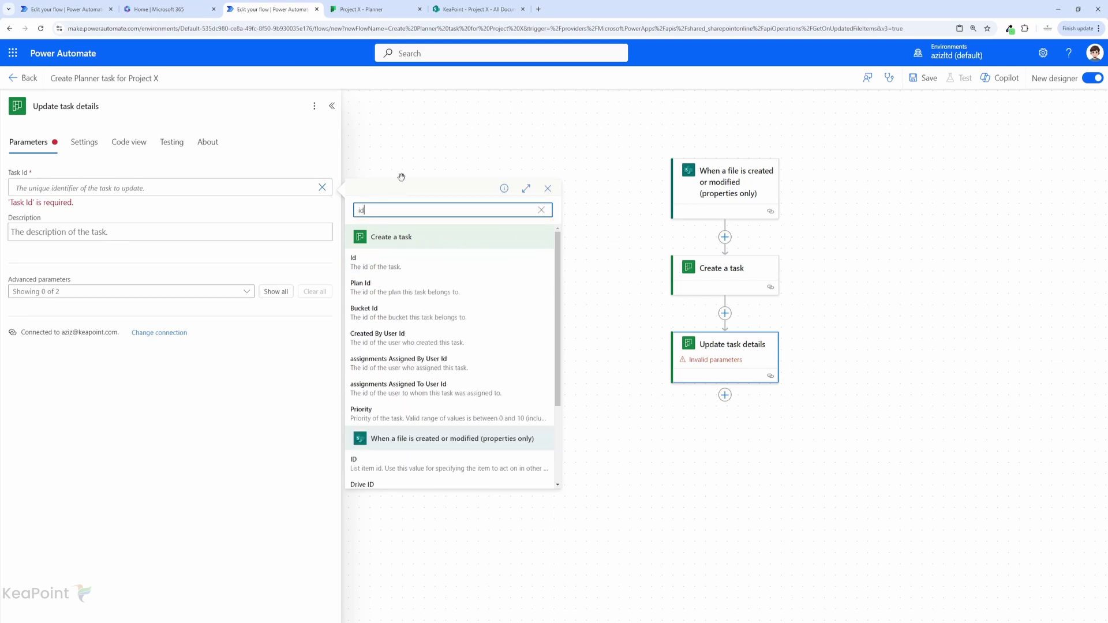
click(394, 267)
click(175, 227)
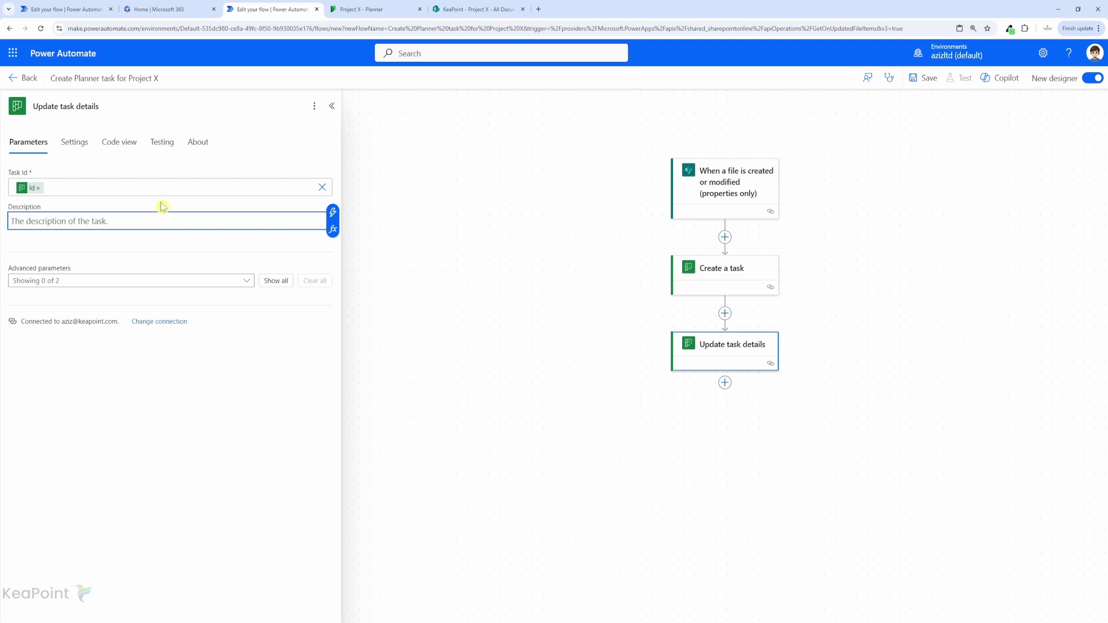
Paste the review request into Description and append the trigger's Link to item after 'Link:'.
text(Please go ahead and review this document:  Link:)
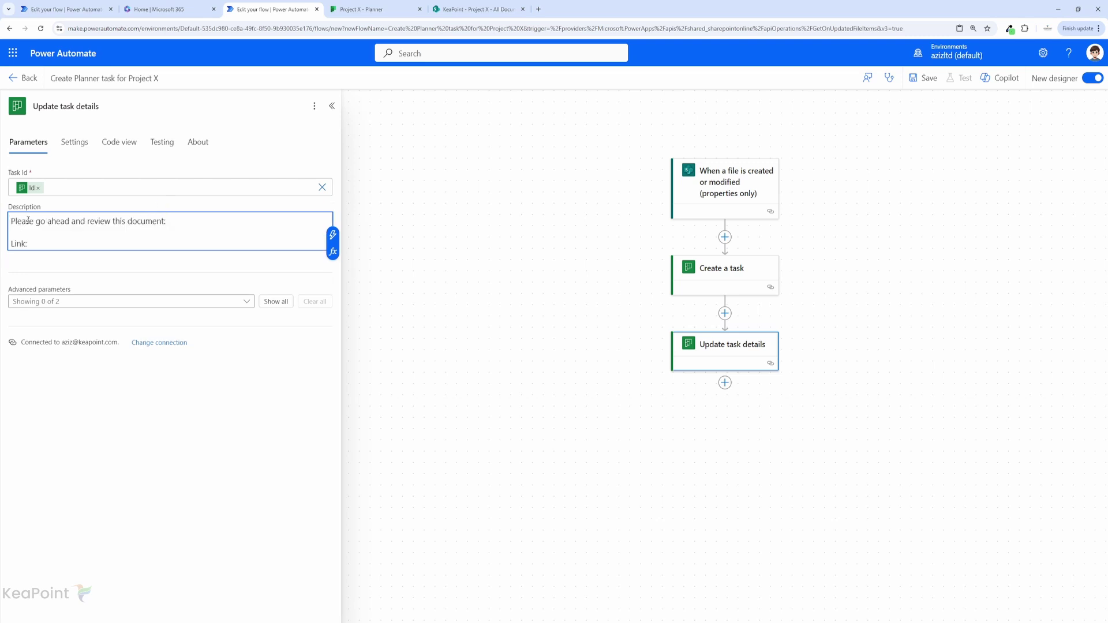
click(332, 234)
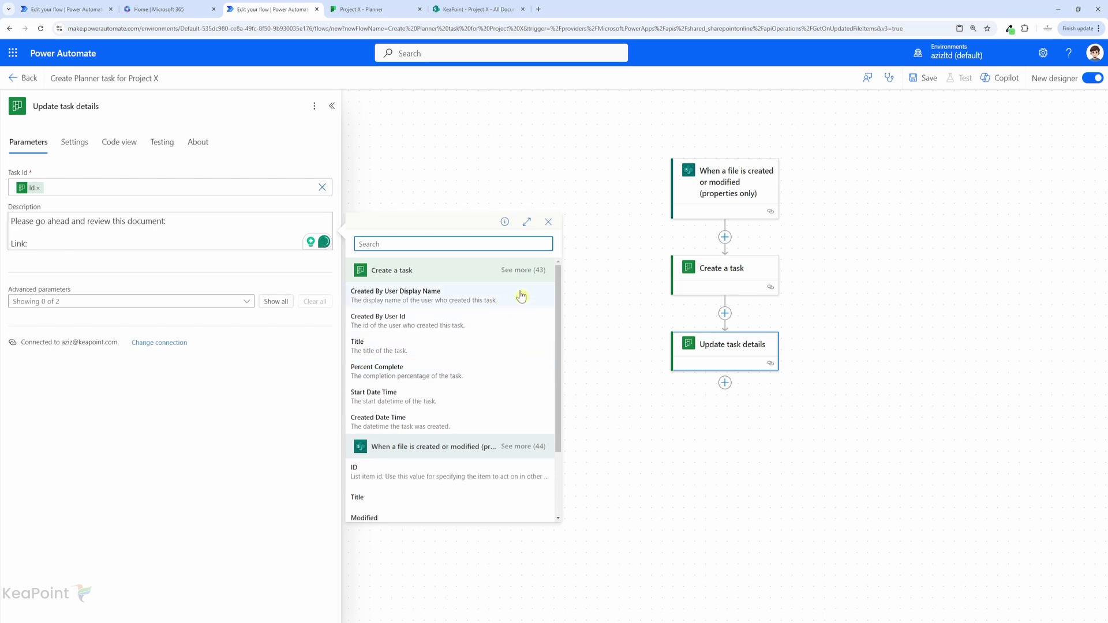
scroll(523, 296, down, 2)
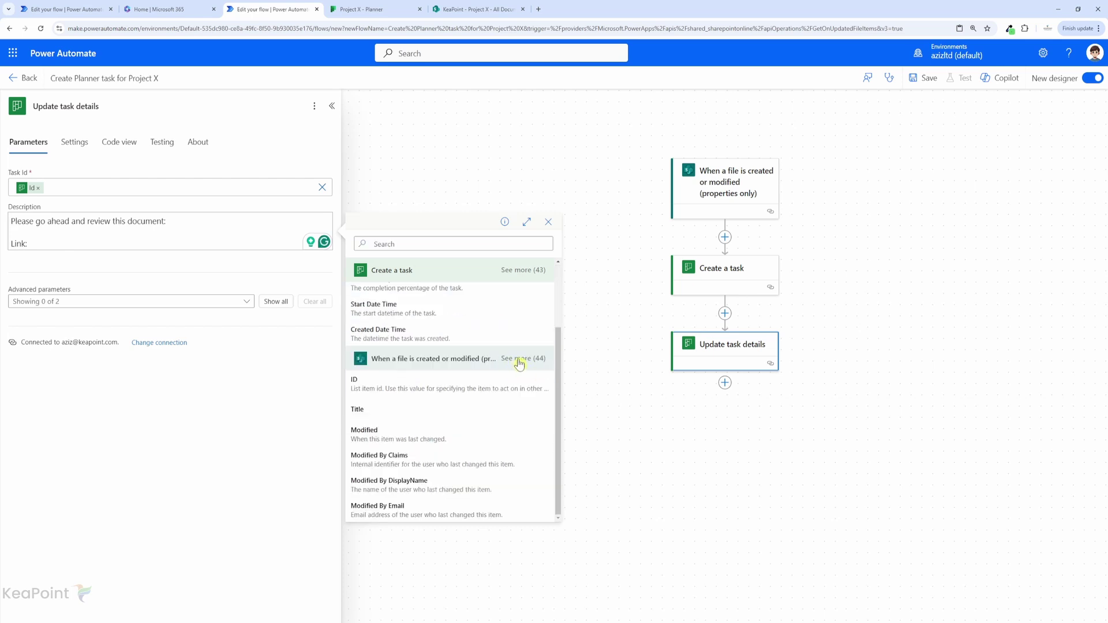
click(522, 359)
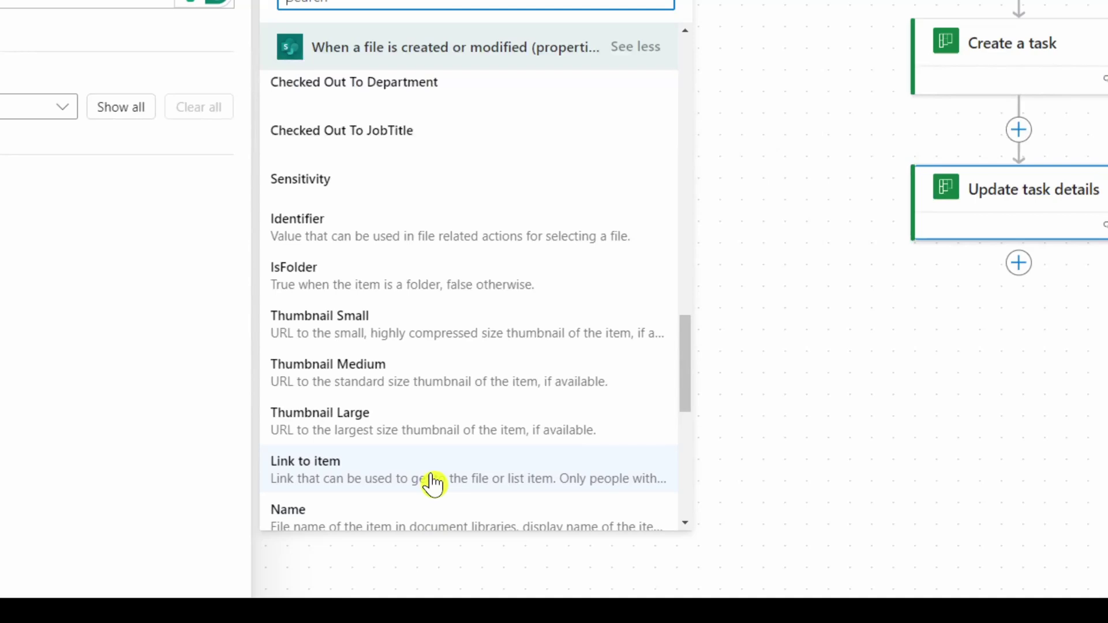
click(433, 483)
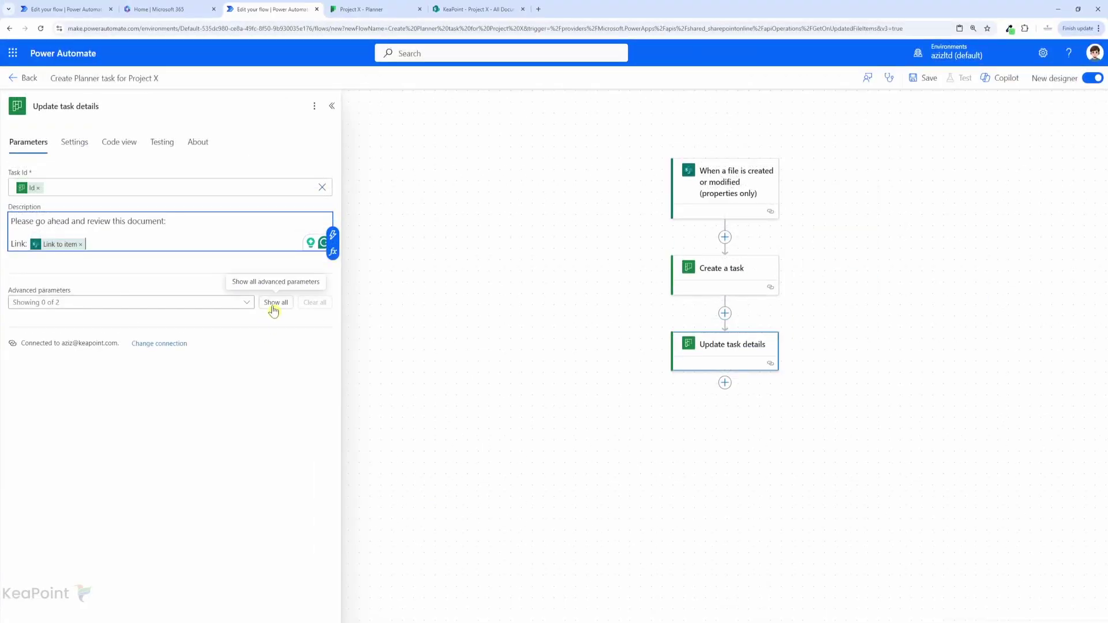
Add checklist item 1 with Id 1, title 'Review document', checked set to false.
click(275, 303)
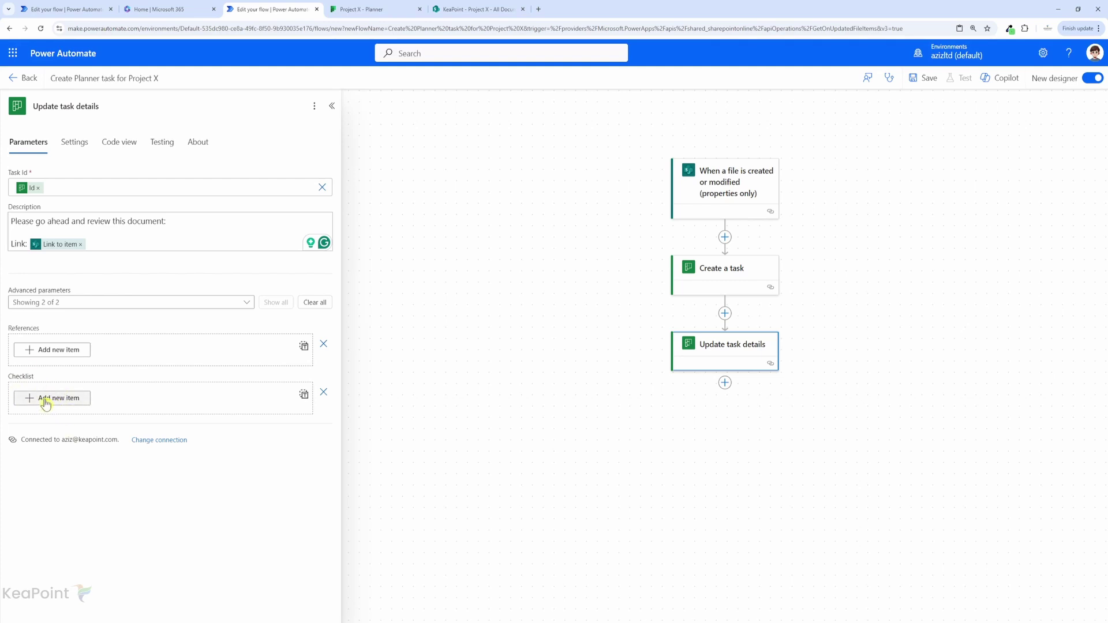
click(46, 402)
click(68, 417)
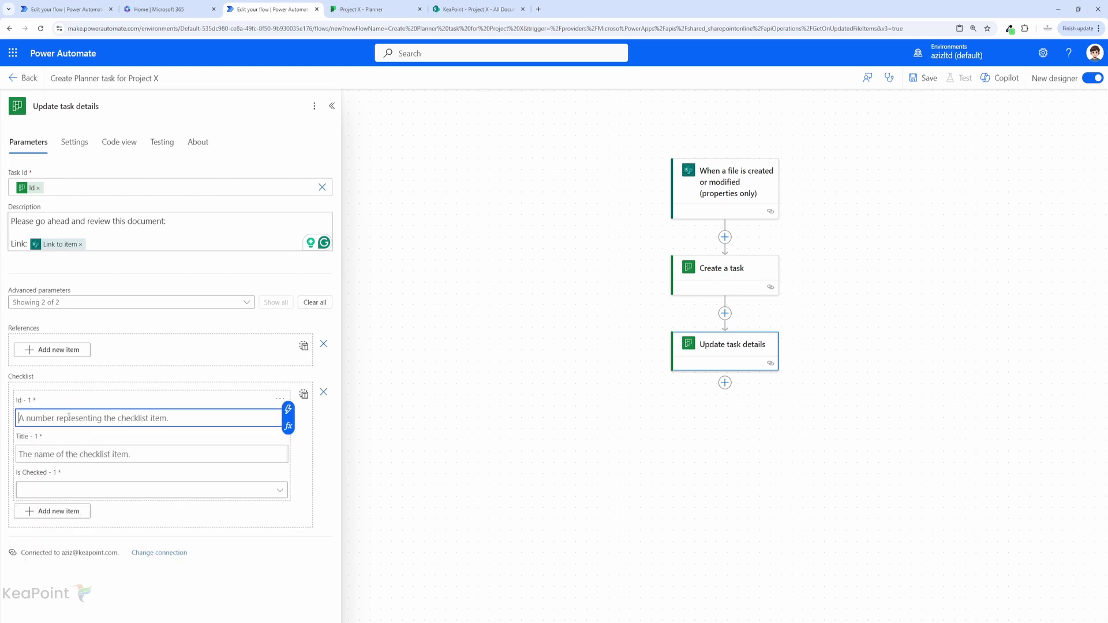
text(1)
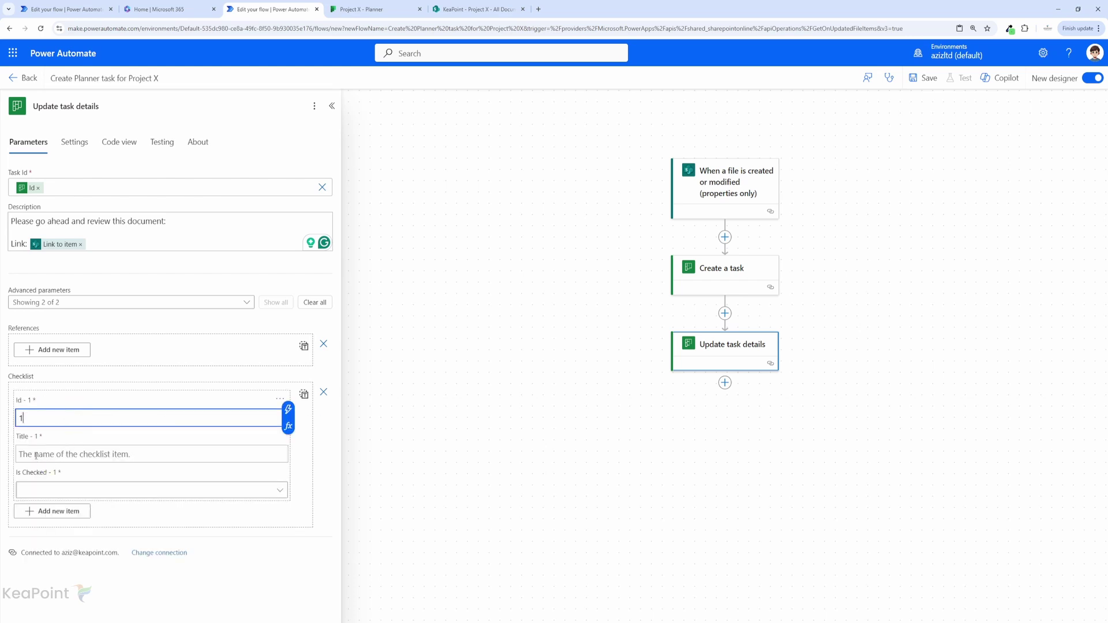
click(36, 454)
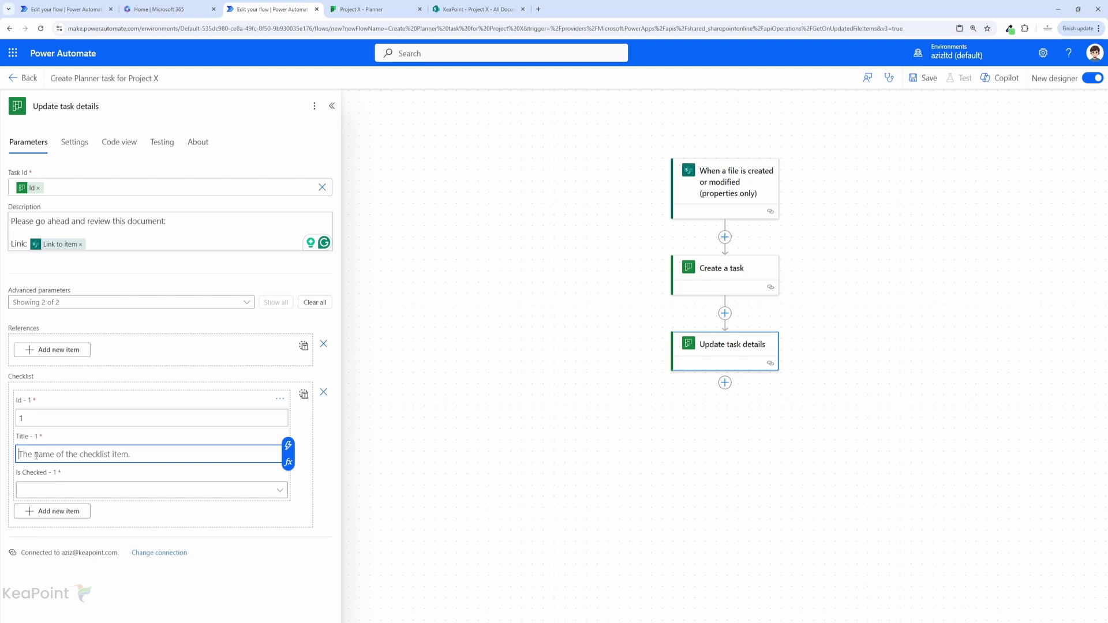
text(Review document)
click(81, 491)
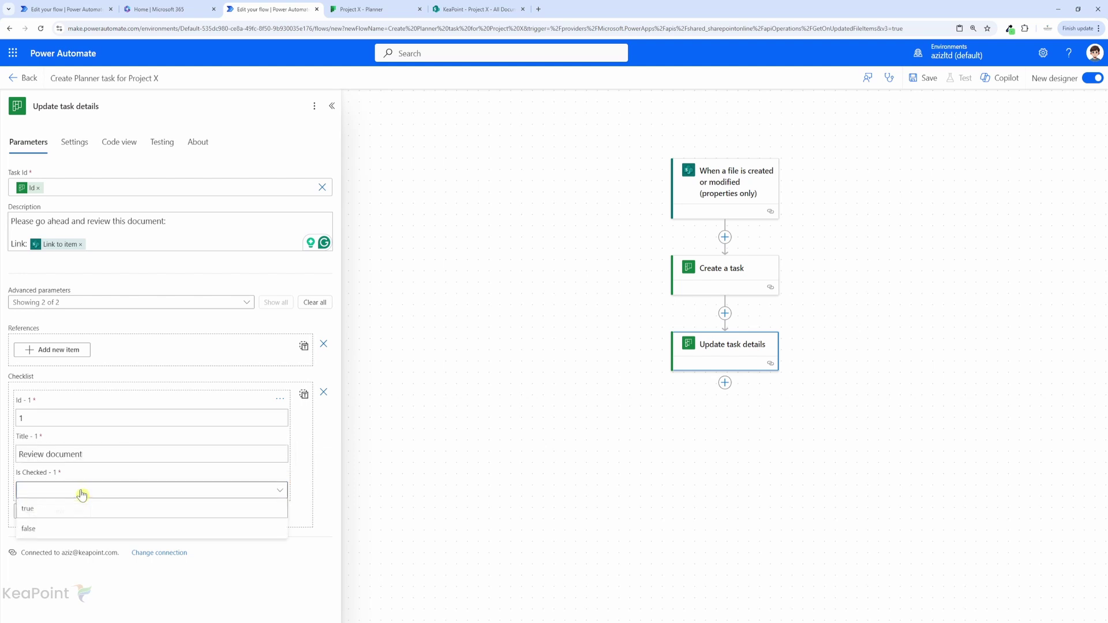
click(42, 528)
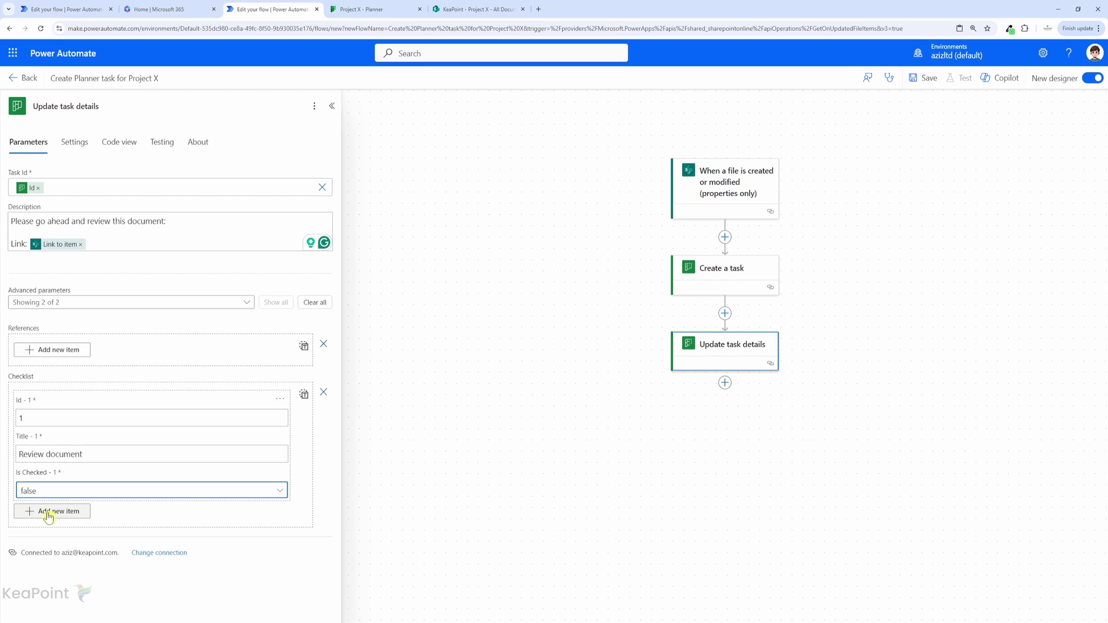
Add checklist item 2 with Id 2, title 'Highlight Issues', checked set to false.
click(48, 513)
click(44, 533)
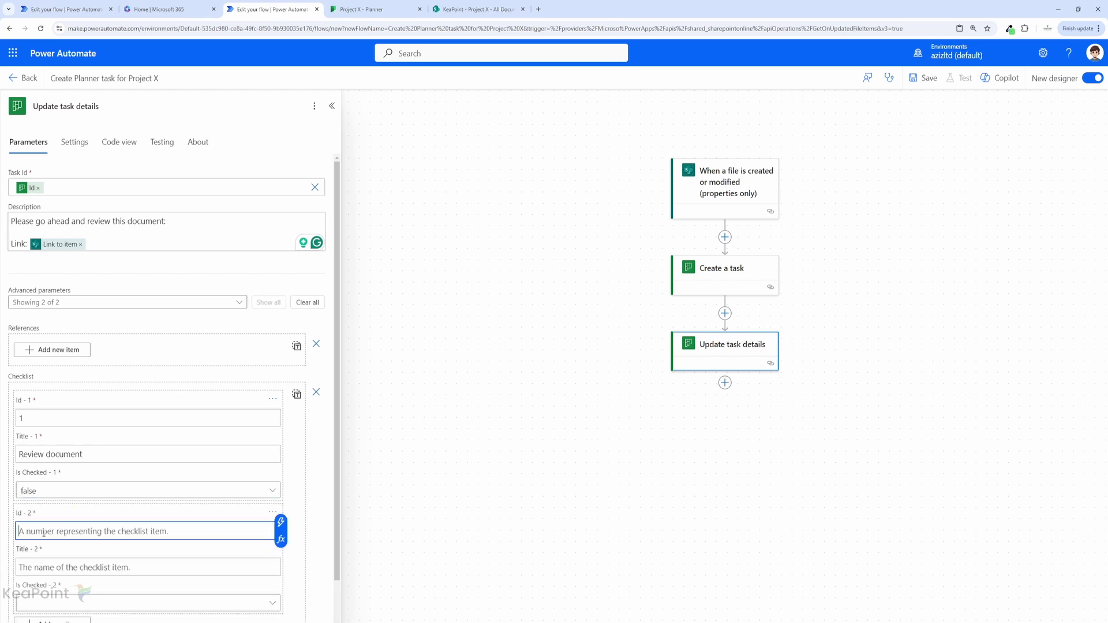
text(2)
scroll(55, 528, down, 1)
click(60, 519)
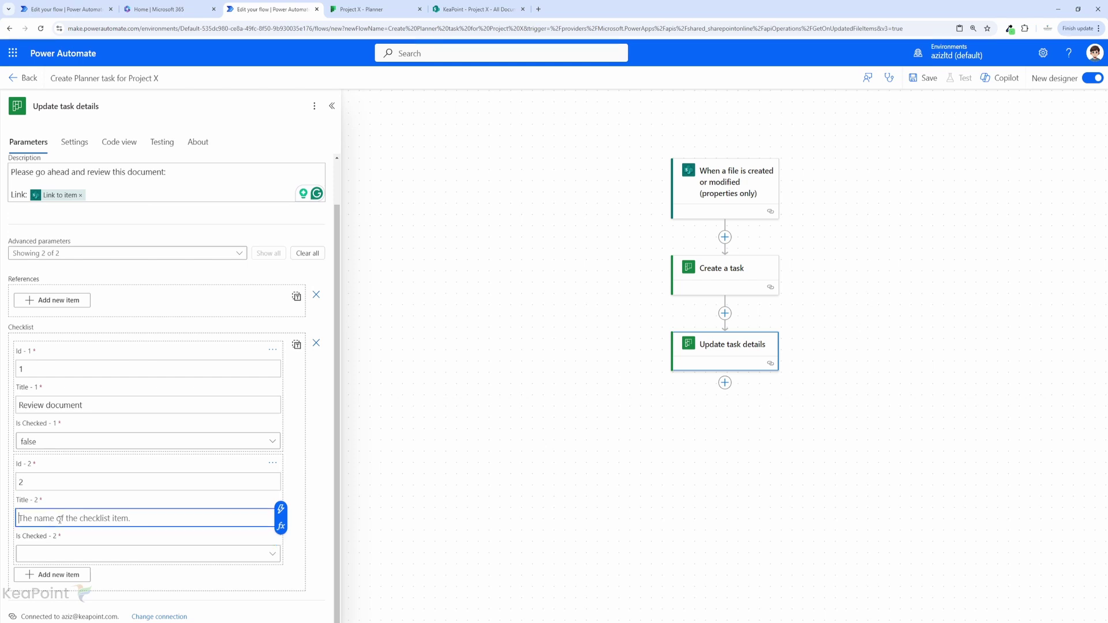
text(Highlight Issues)
click(64, 553)
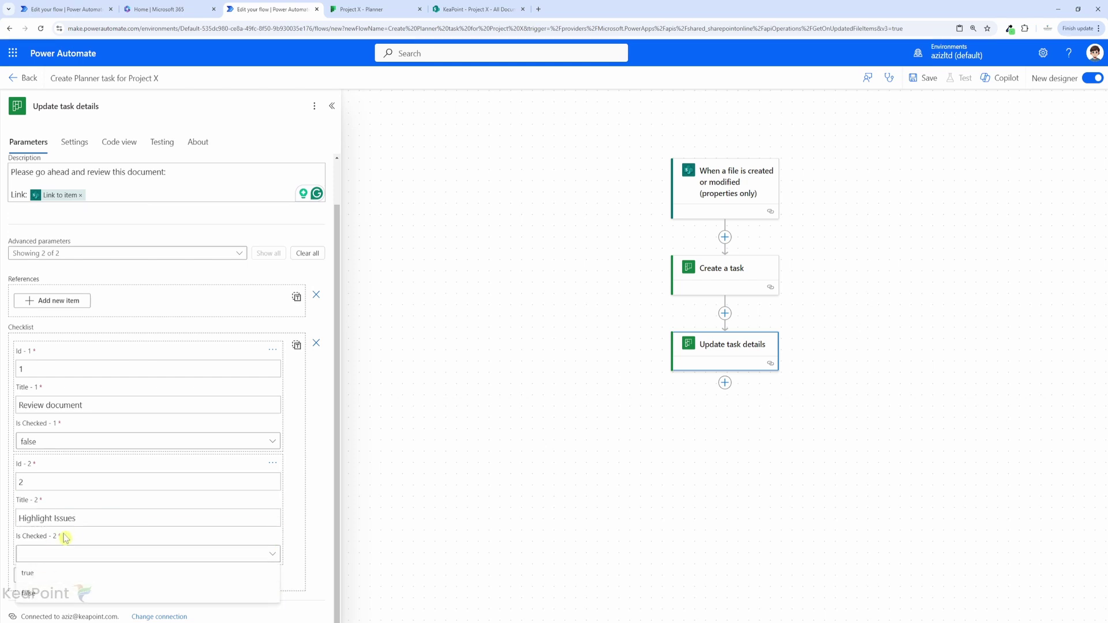
click(51, 596)
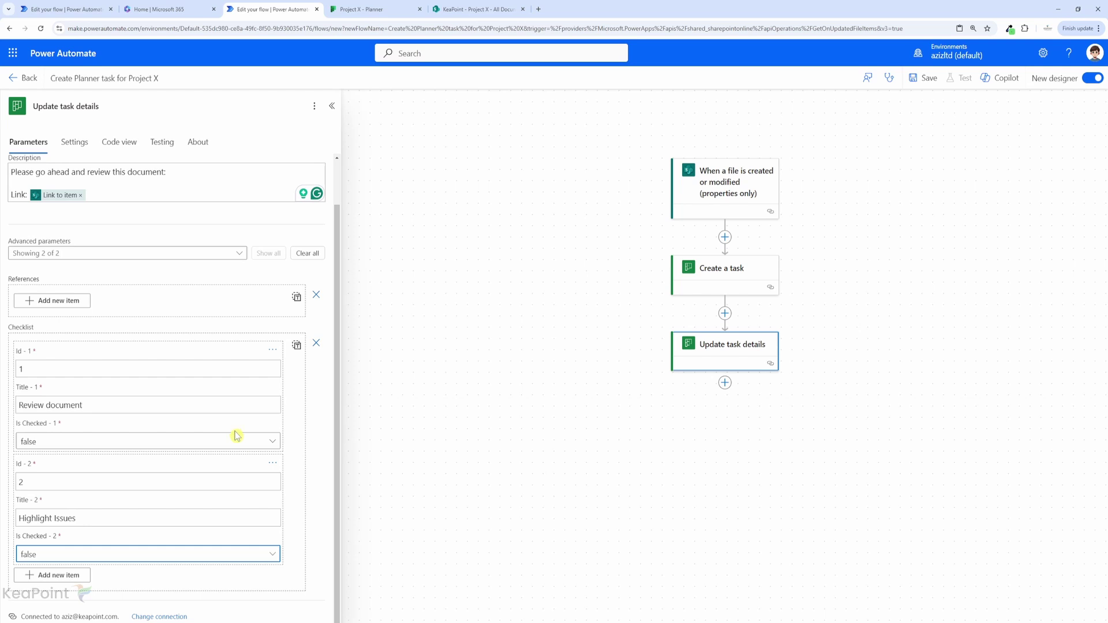
Collapse the action panel and save the flow.
click(364, 505)
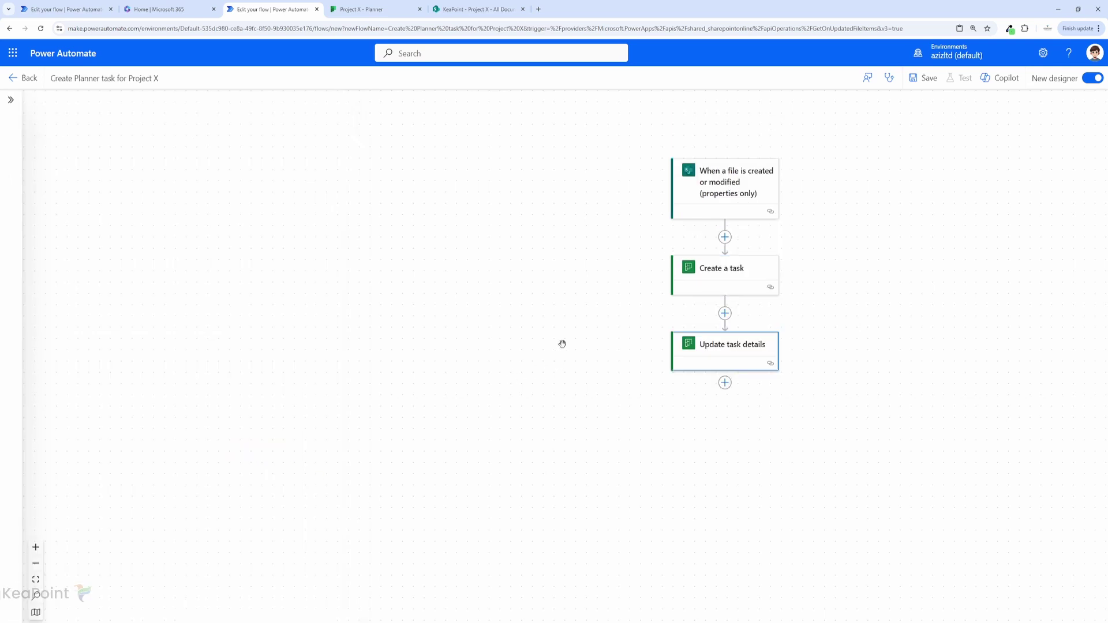
click(925, 84)
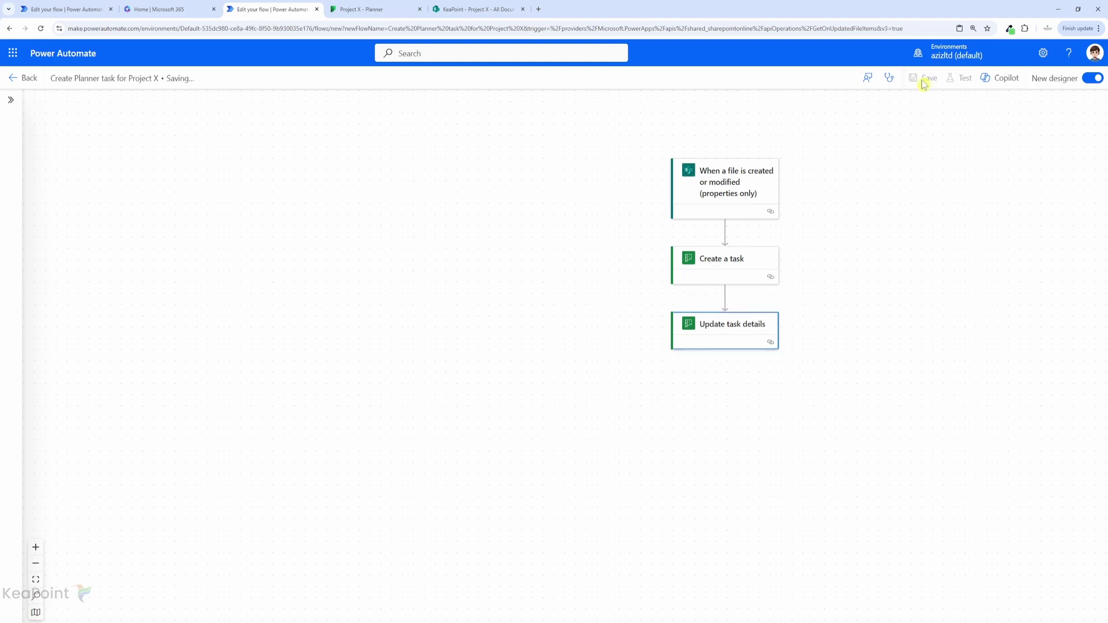
drag(487, 589, 539, 155)
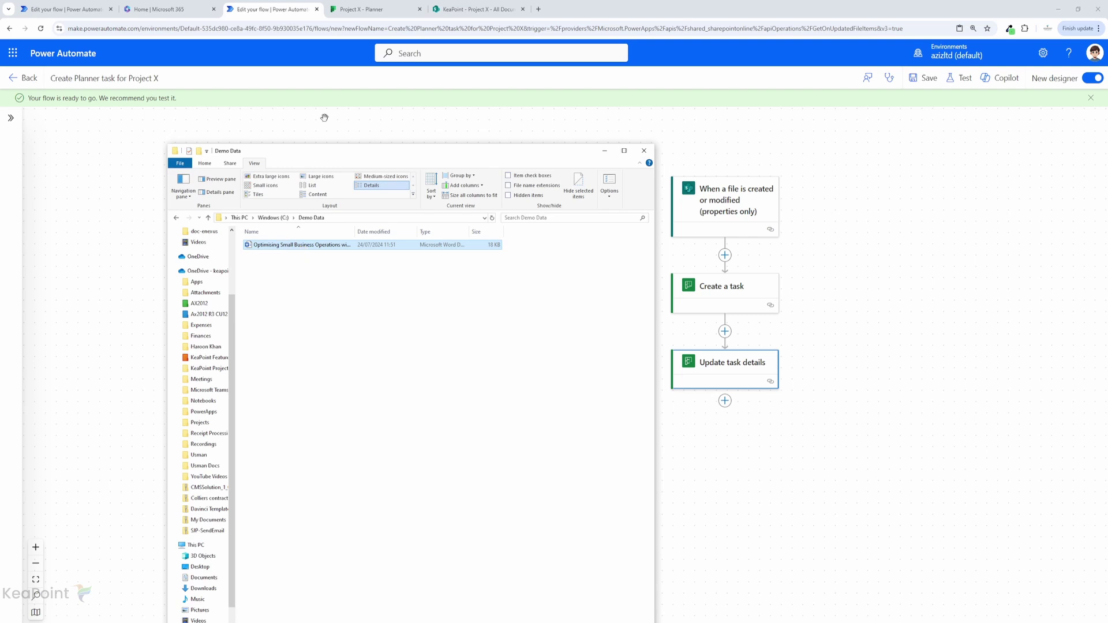
Drag the Word file from the Demo Data folder into SharePoint's Project X library.
click(477, 8)
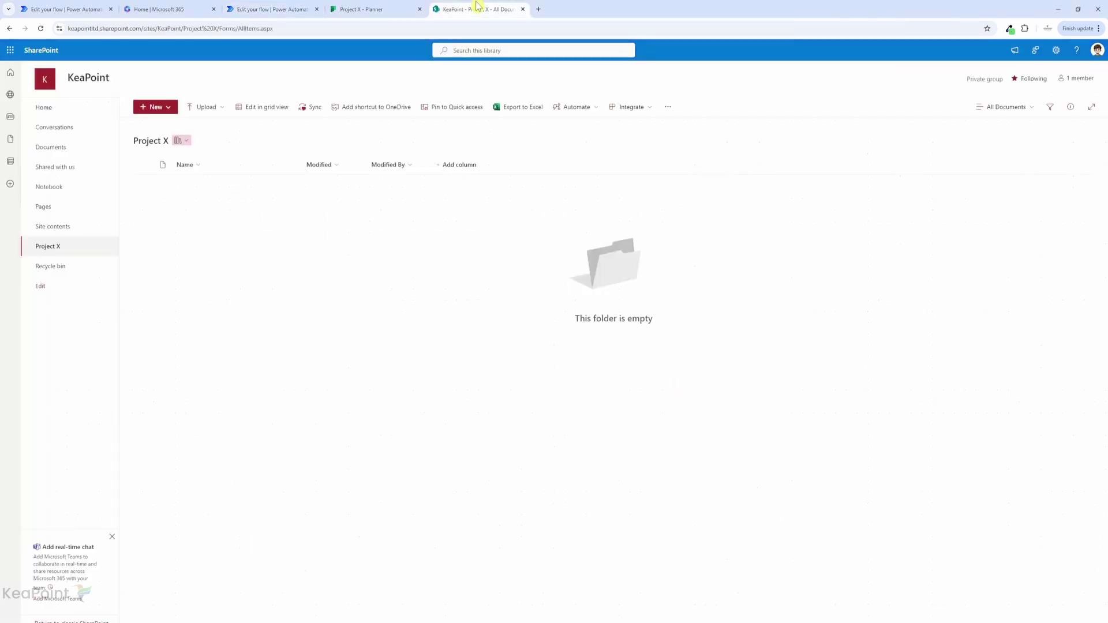
key(alt+Tab)
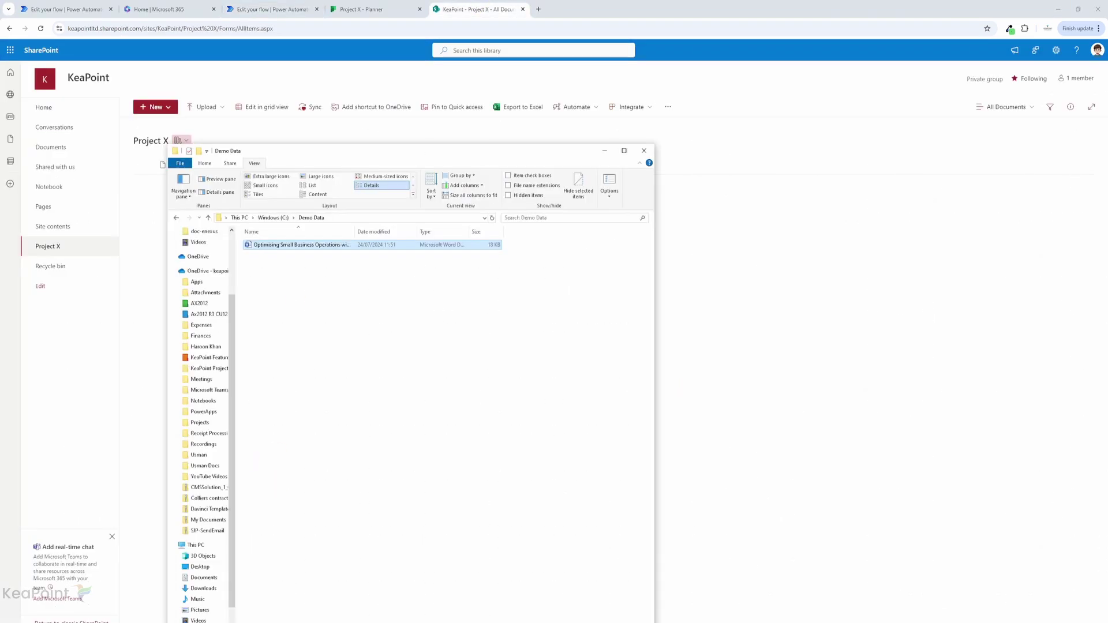
drag(337, 158, 586, 166)
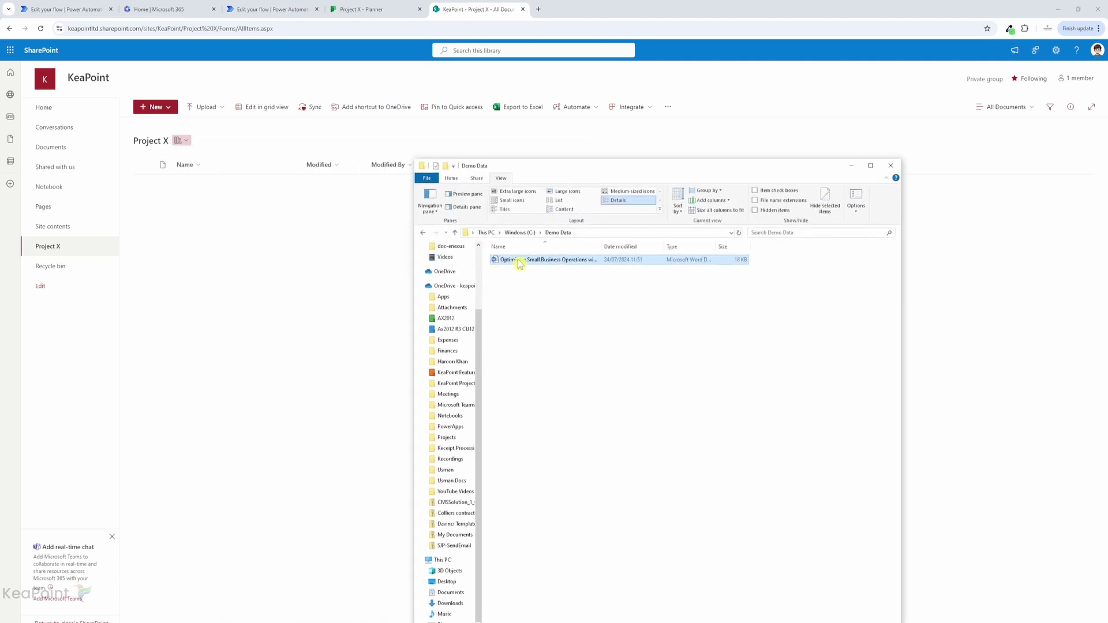
drag(520, 261, 279, 264)
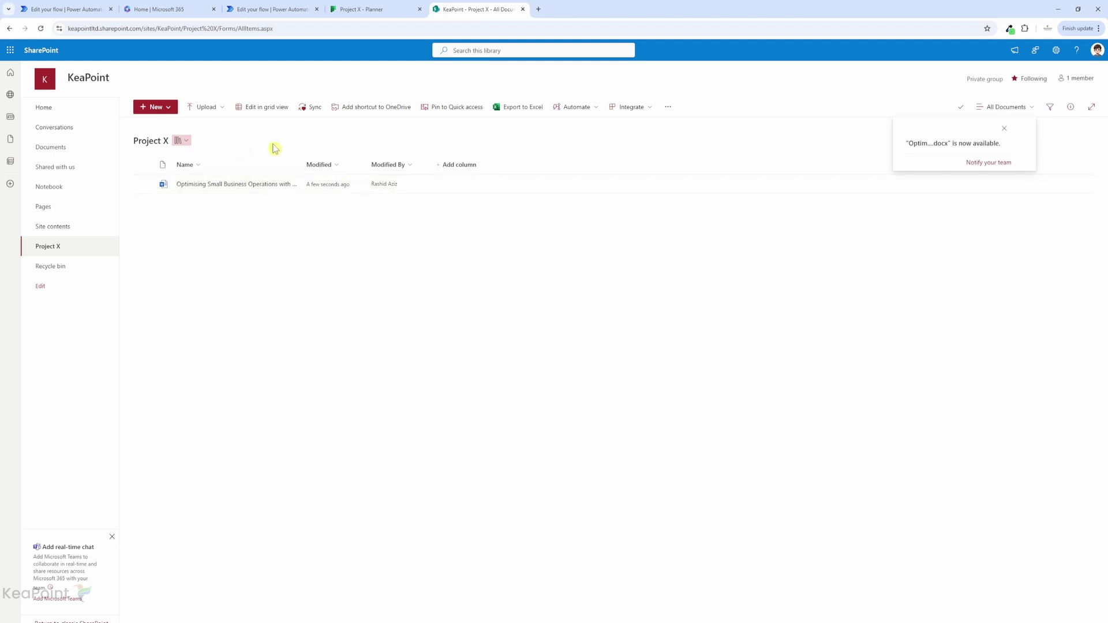
Check the flow's run history for a succeeded run, then view the Project X plan board.
click(271, 9)
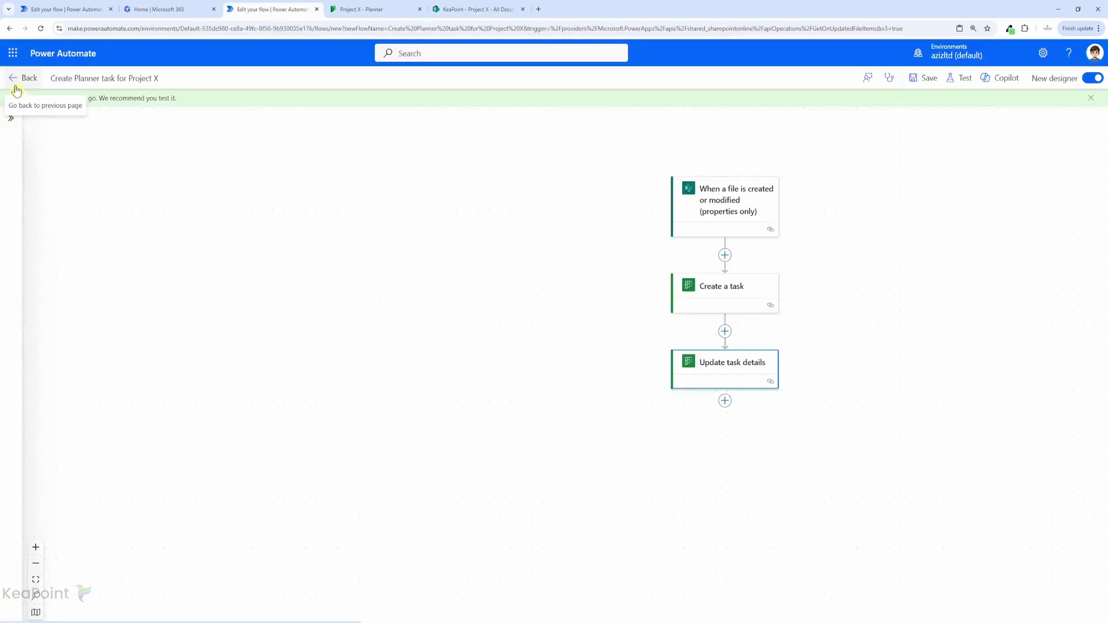
click(17, 80)
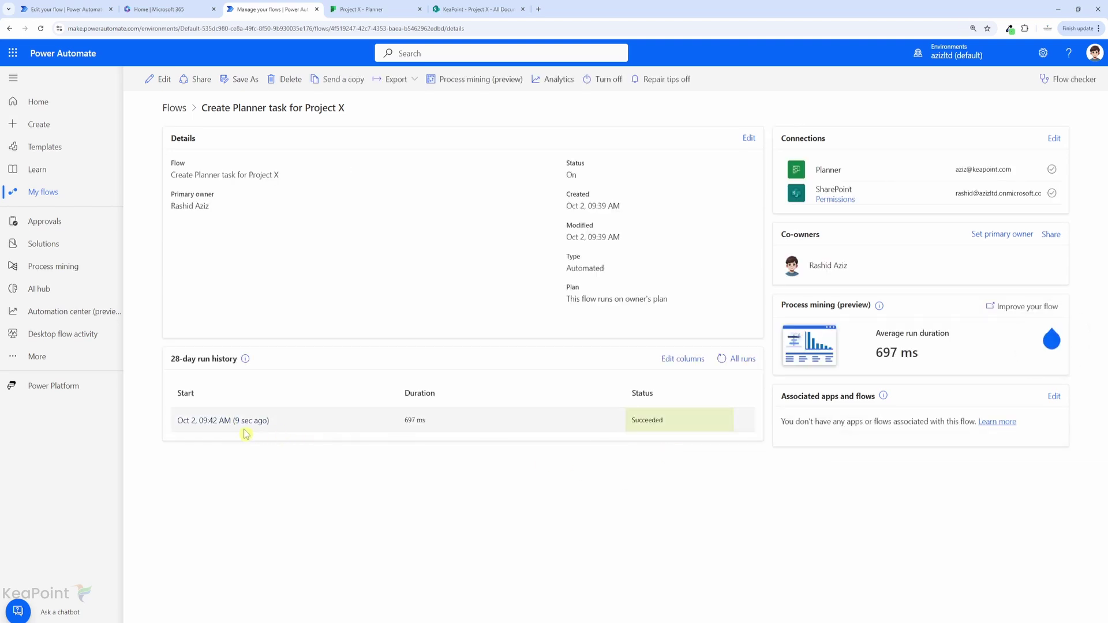
click(359, 12)
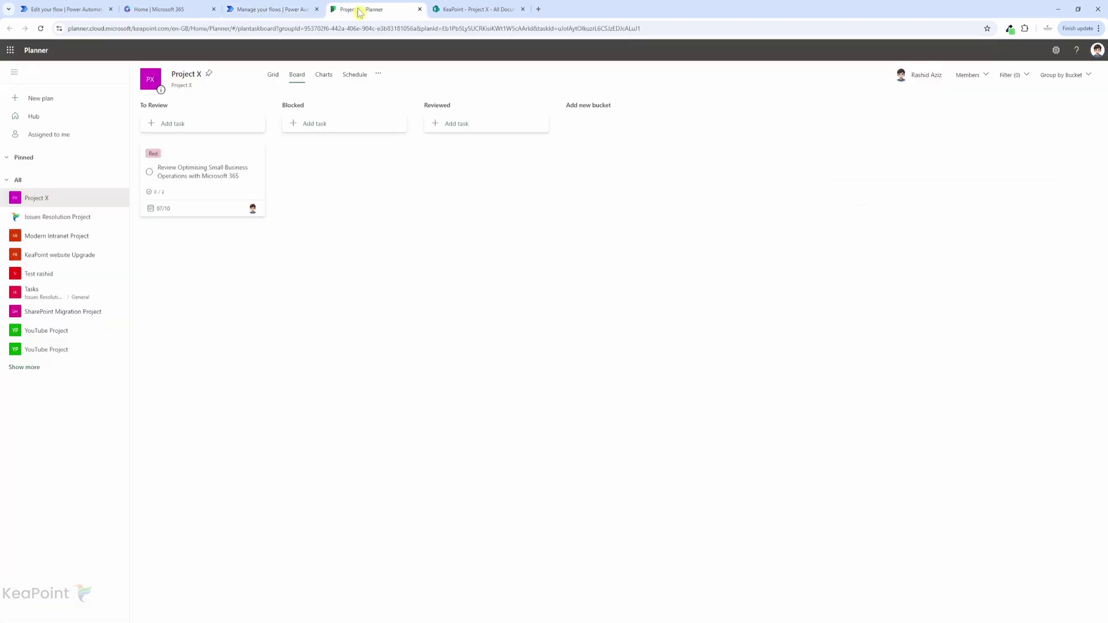
Open the new review task and copy the document link from its Notes.
click(203, 179)
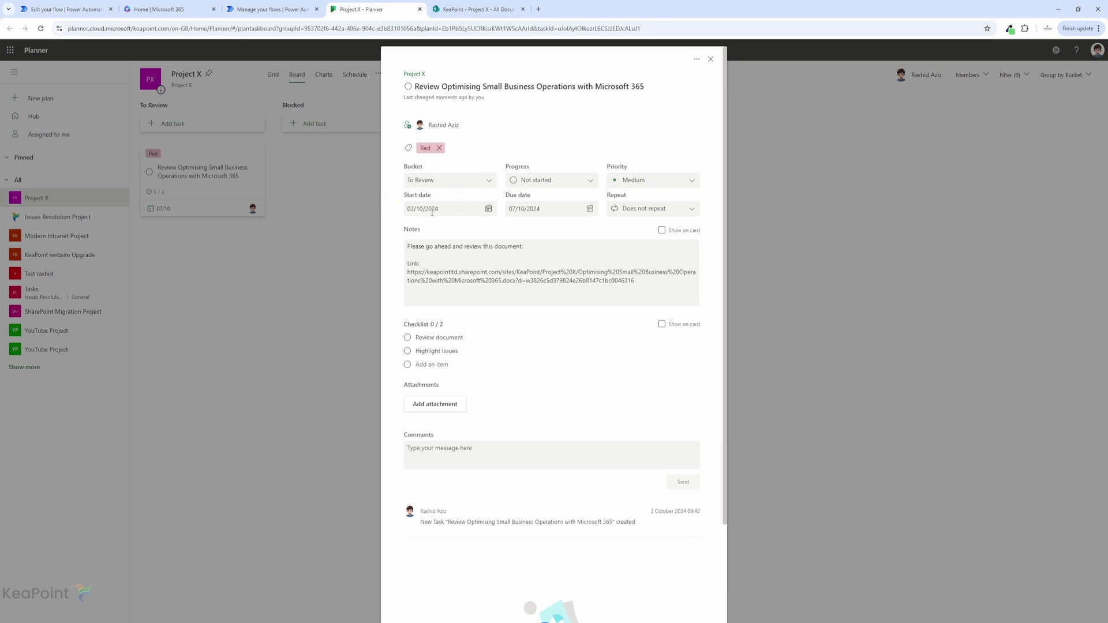
click(464, 252)
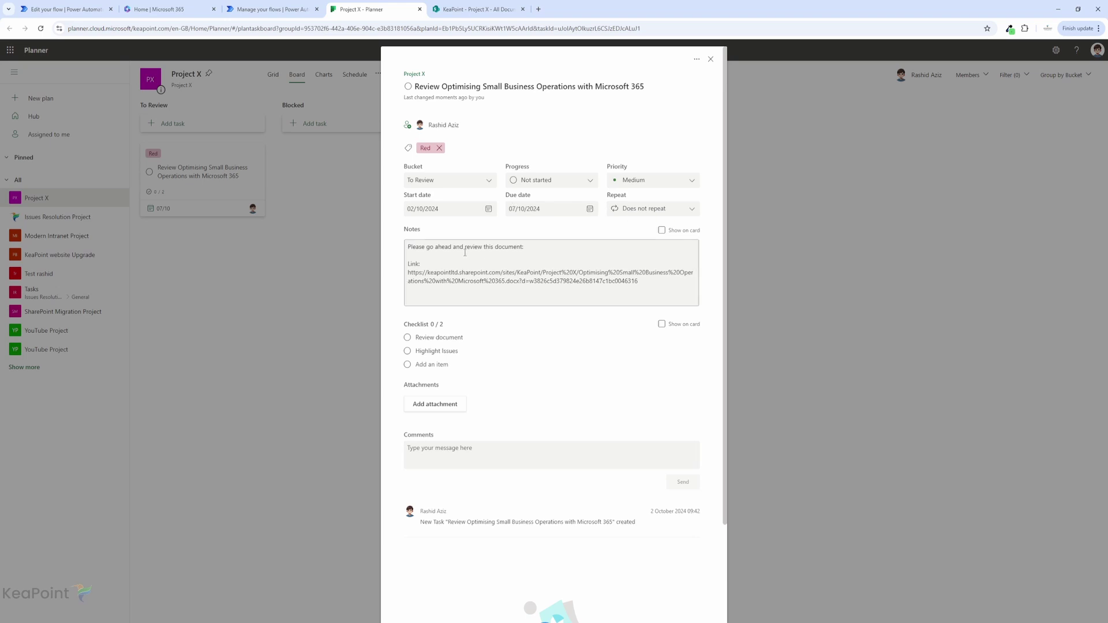
drag(408, 272, 638, 281)
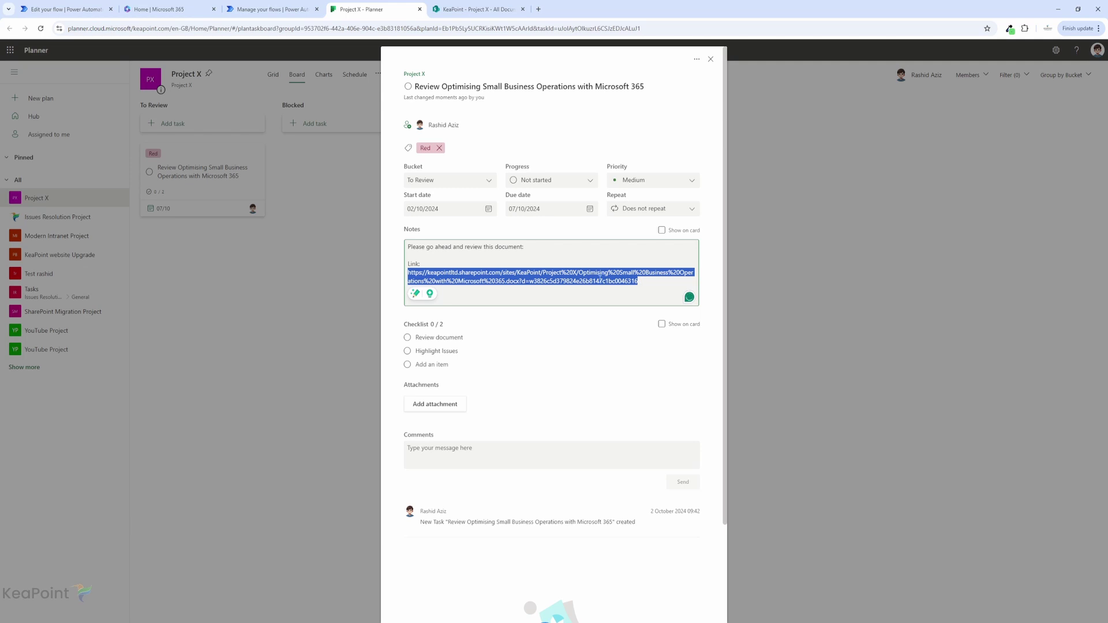
right_click(613, 288)
click(614, 322)
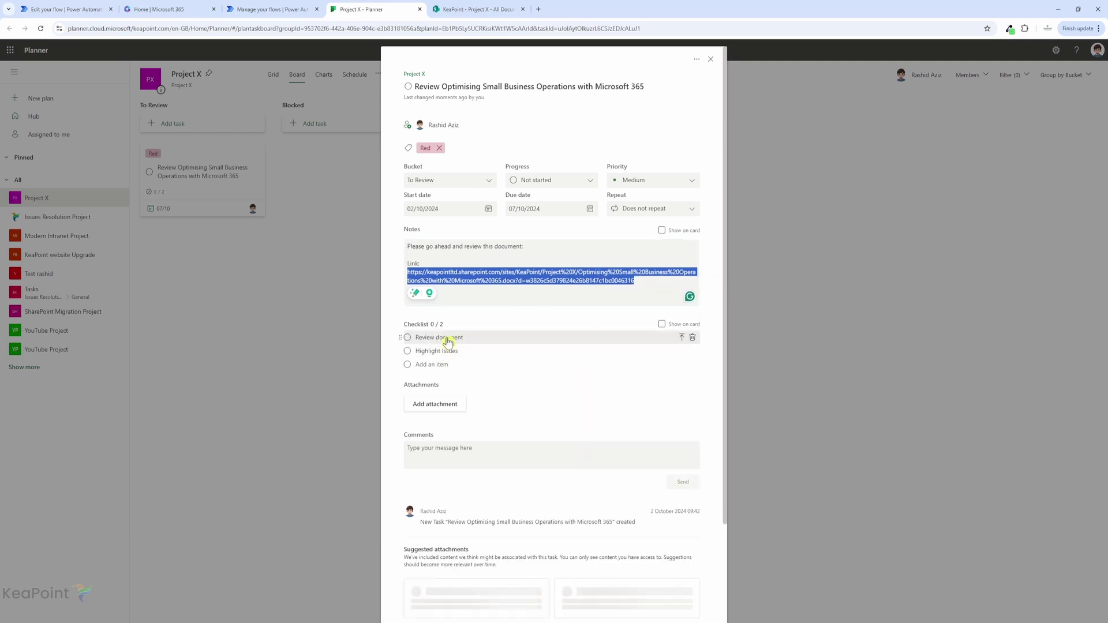
click(538, 9)
Paste the copied link into the new tab to open Optimising Small Business Operations with Microsoft 365.
key(ctrl+v)
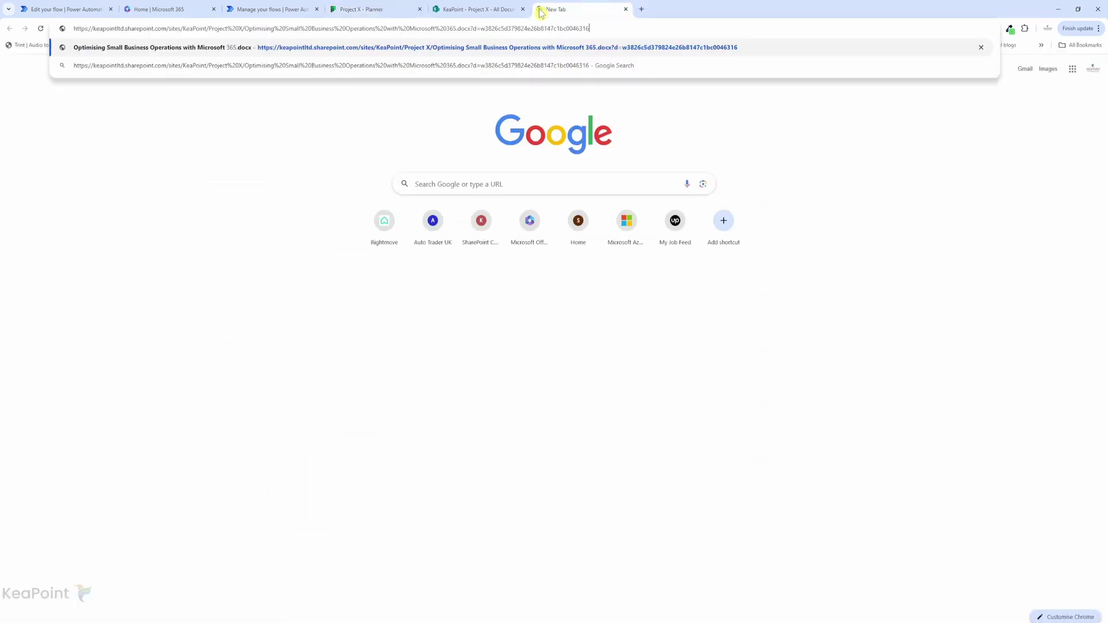
key(Return)
scroll(534, 421, down, 5)
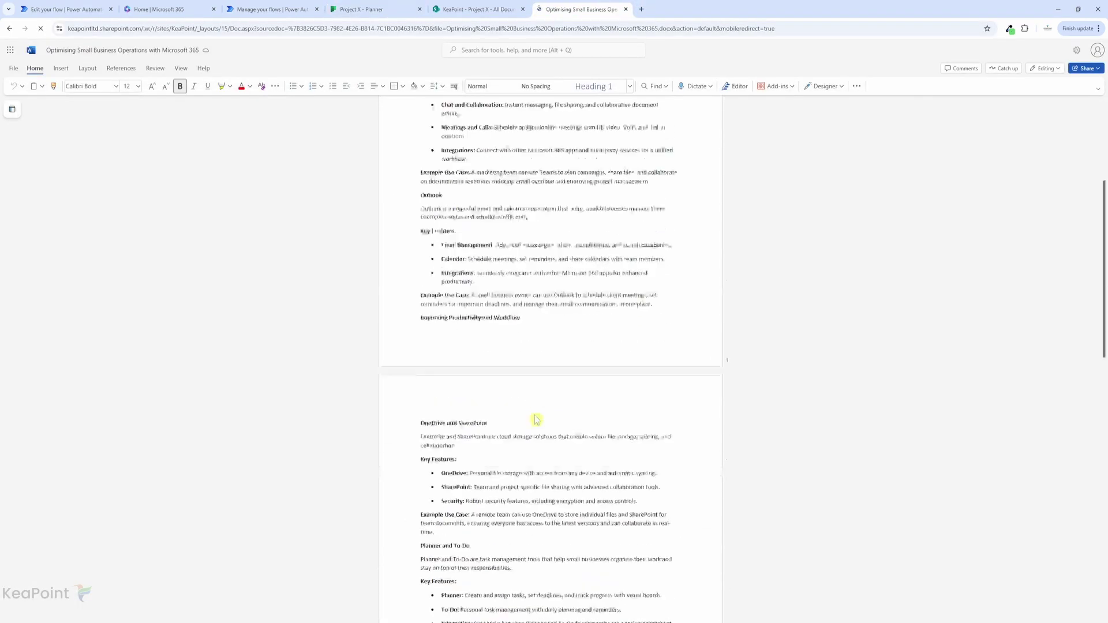